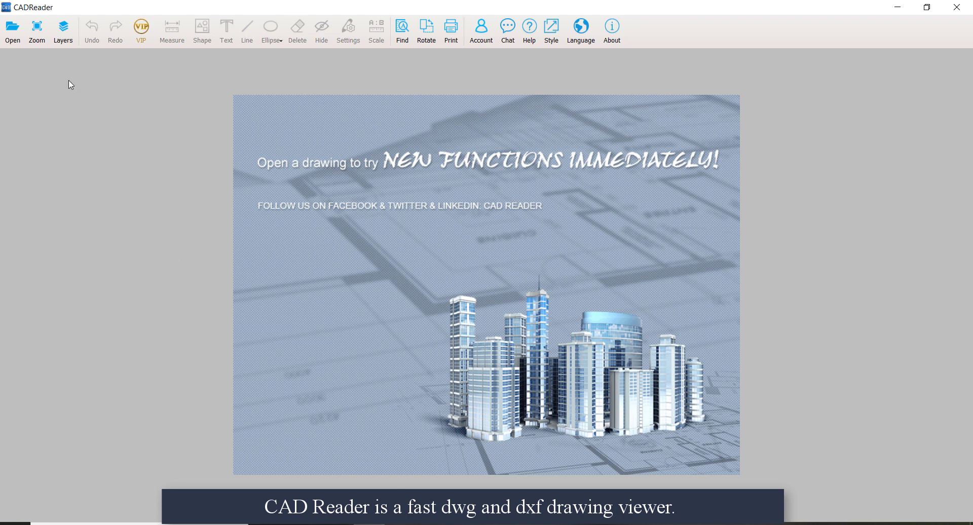
Open 01. Architecture.dwg from the recent files and zoom to view the whole drawing
left_click(18, 35)
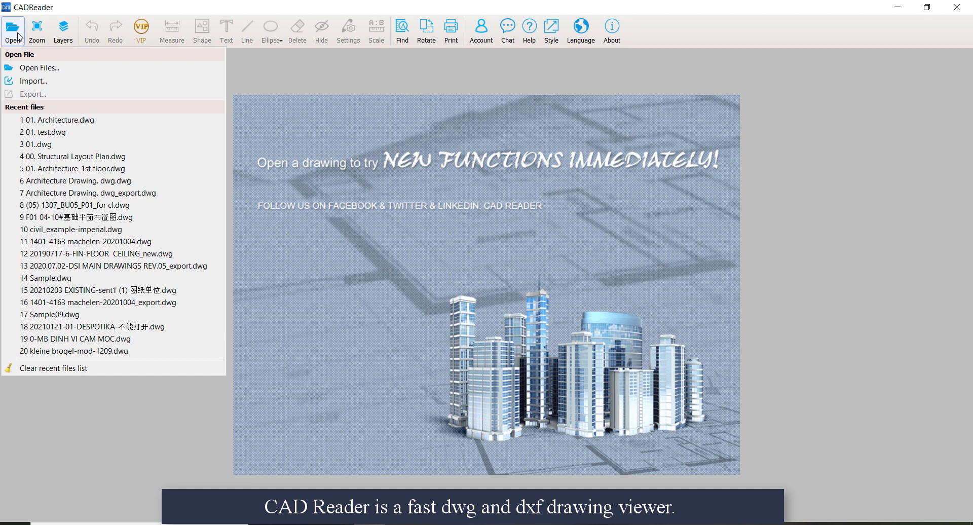
left_click(80, 121)
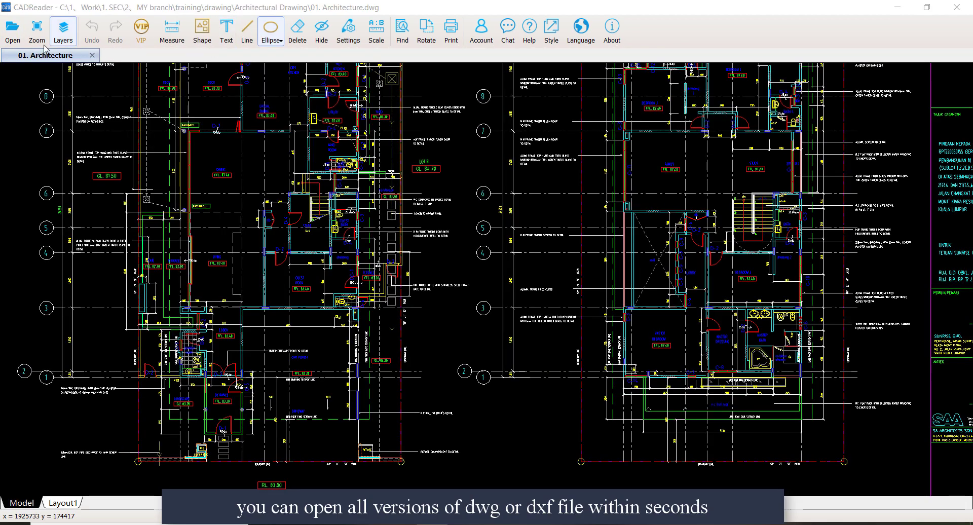
left_click(37, 32)
left_click(51, 54)
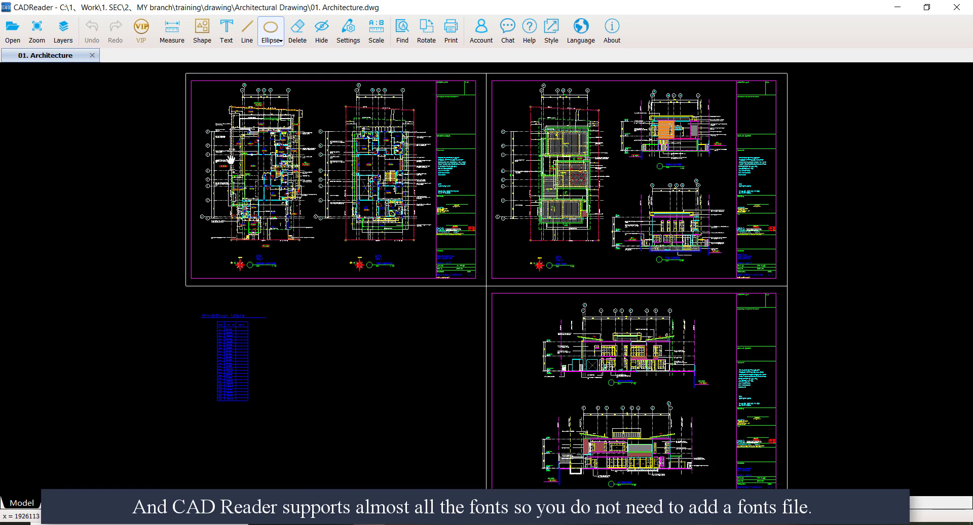
scroll(269, 180, "up", 3)
scroll(218, 122, "up", 5)
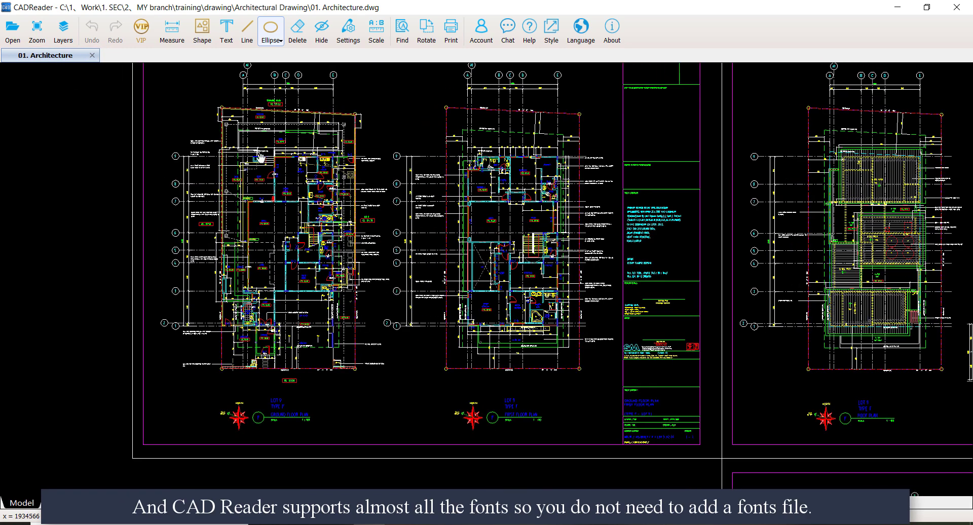
In the layer list, switch off layers 1MH and 3, then turn 1MH back on
left_click(65, 38)
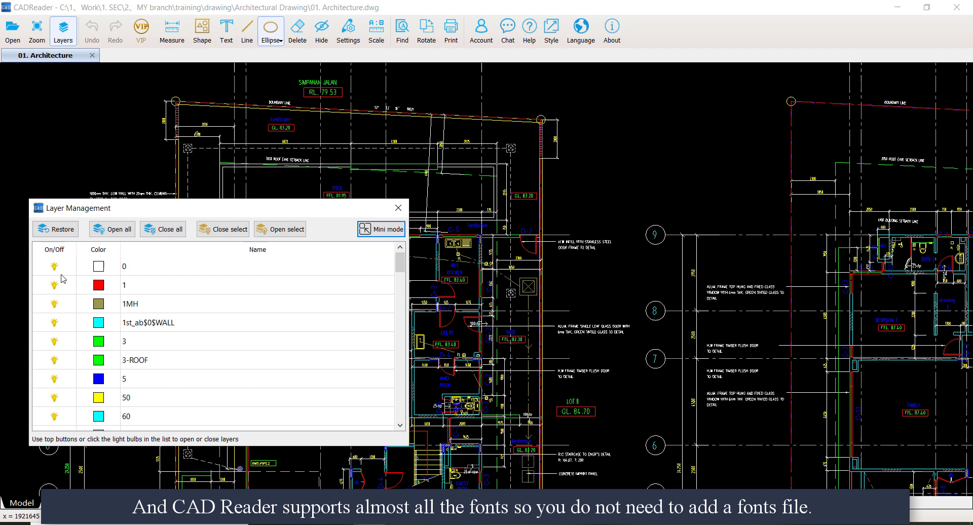
left_click(54, 304)
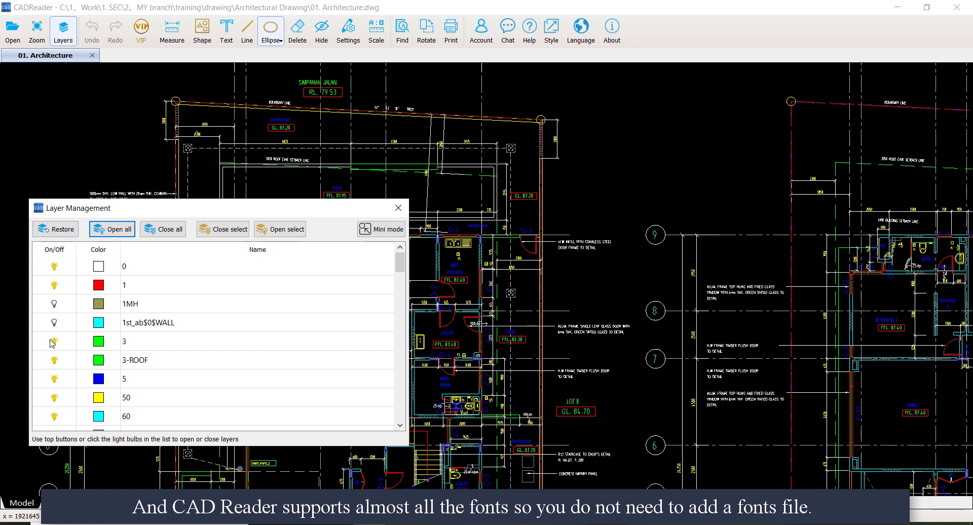
left_click(52, 342)
left_click(54, 304)
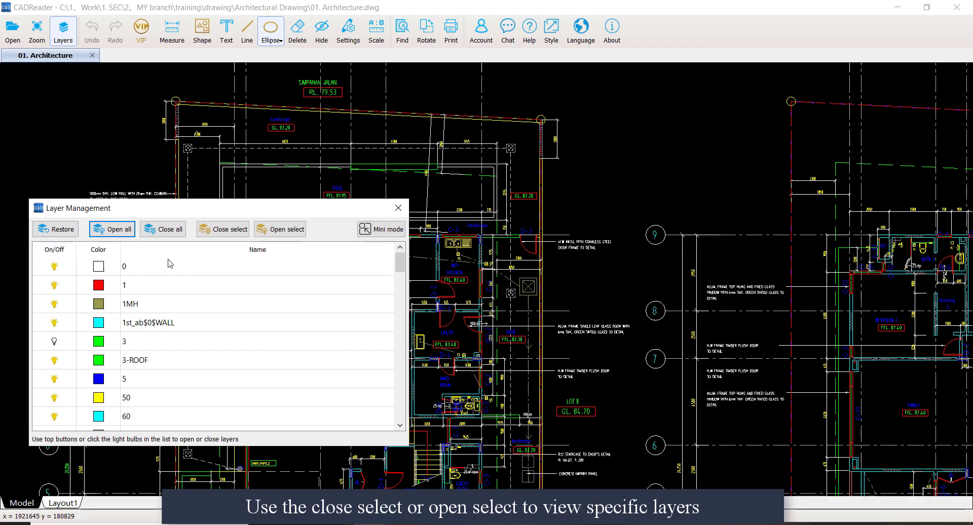
Isolate the wall layer by picking a wall, pan the wall-only plans, then restore all layers
left_click(283, 230)
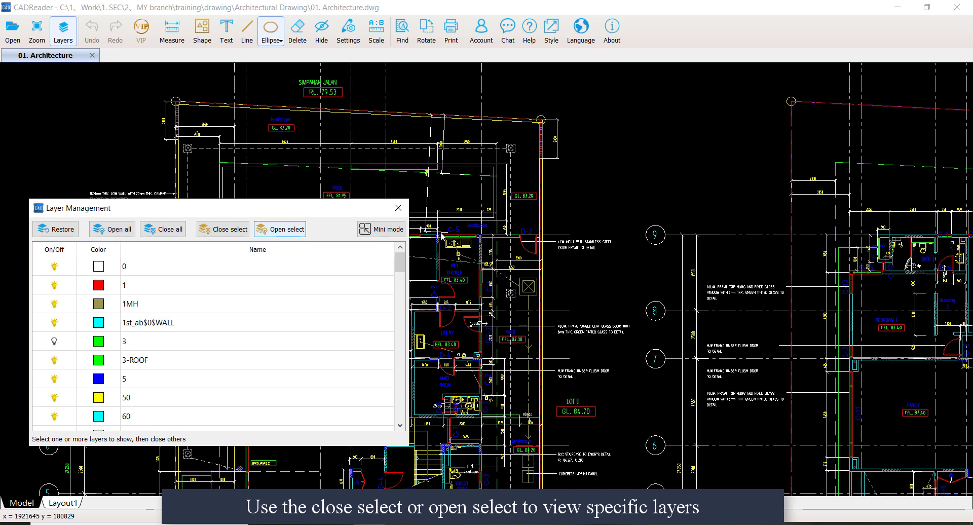
scroll(436, 244, "up", 5)
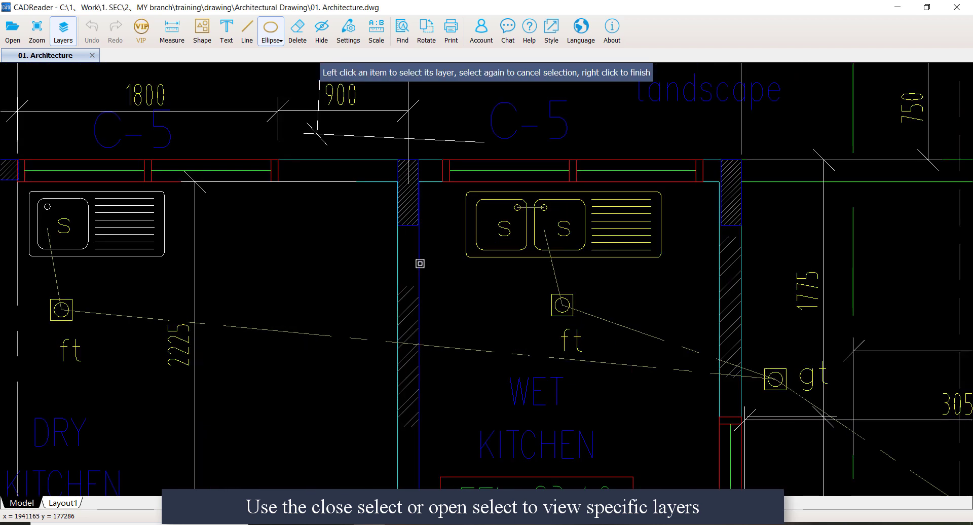
left_click(420, 270)
right_click(419, 269)
scroll(506, 256, "down", 3)
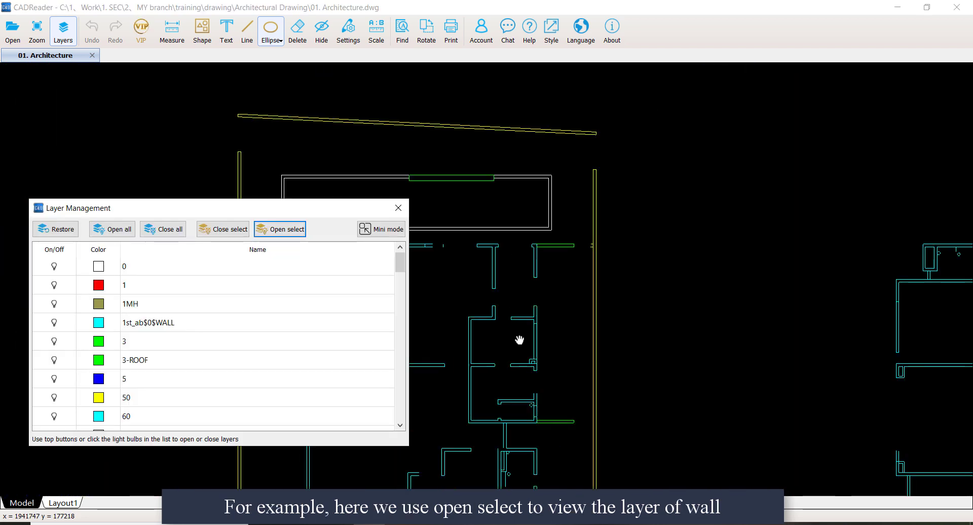
left_click_drag(521, 341, 529, 302)
scroll(534, 304, "down", 4)
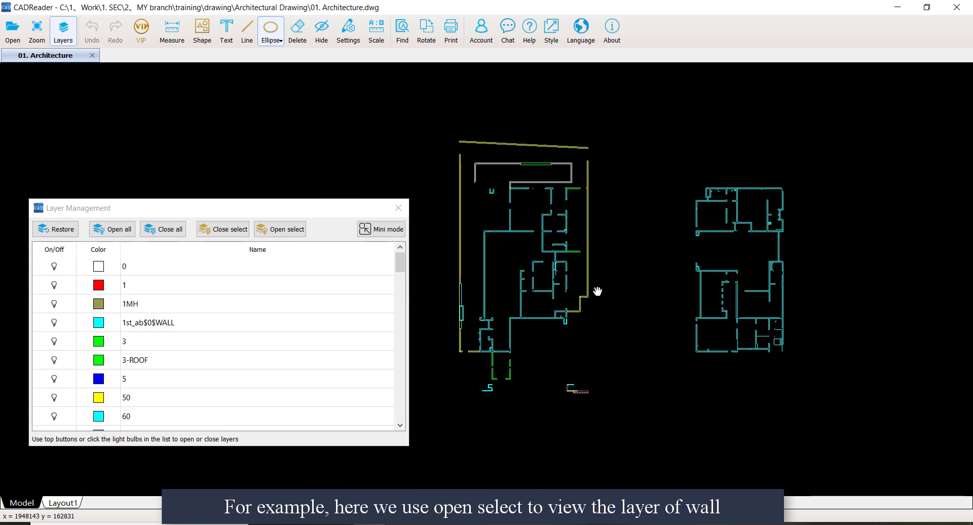
left_click(56, 229)
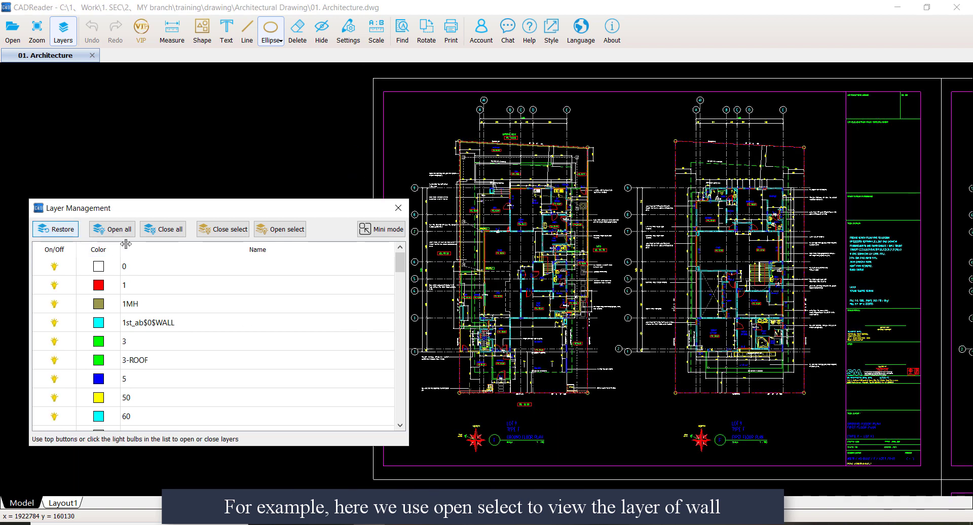
Save a 2004 DWG version of the drawing named 01. Architecture_convert-v2004
left_click(399, 208)
left_click(141, 29)
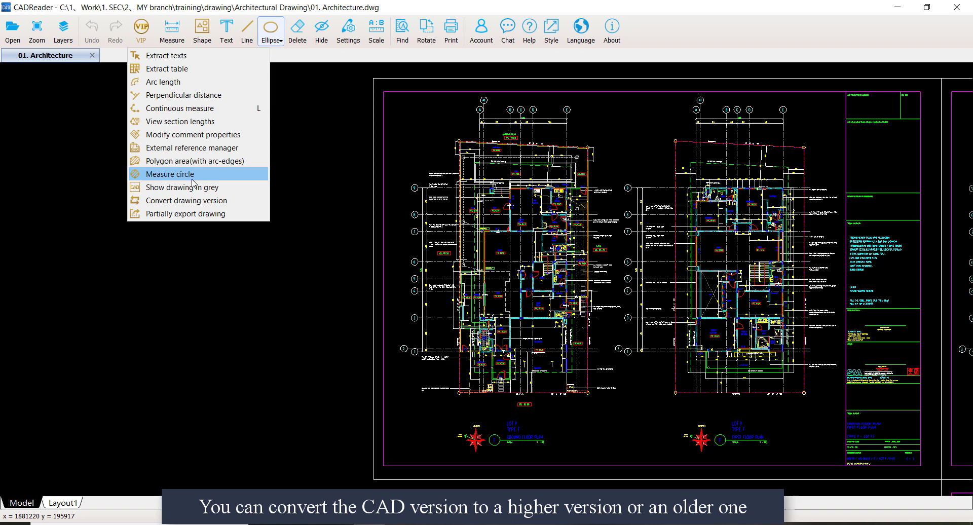
left_click(202, 203)
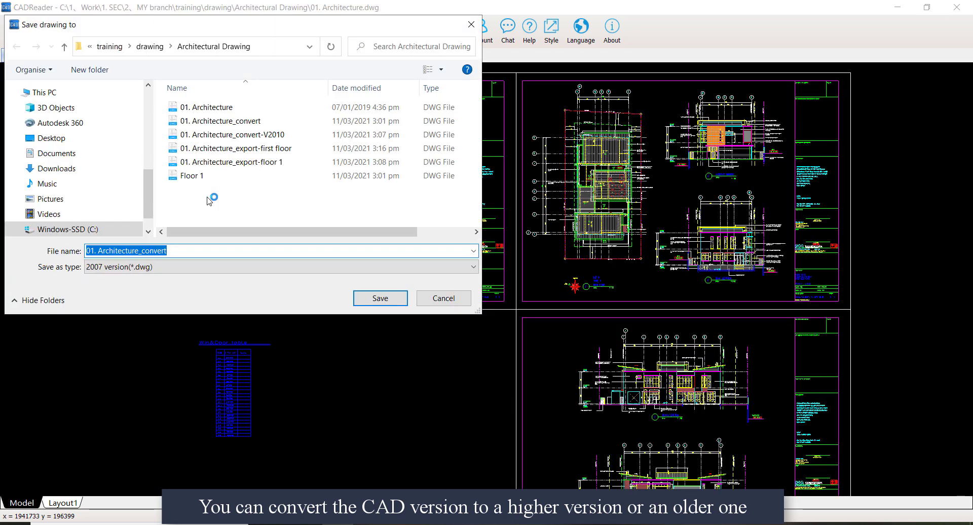
left_click(198, 267)
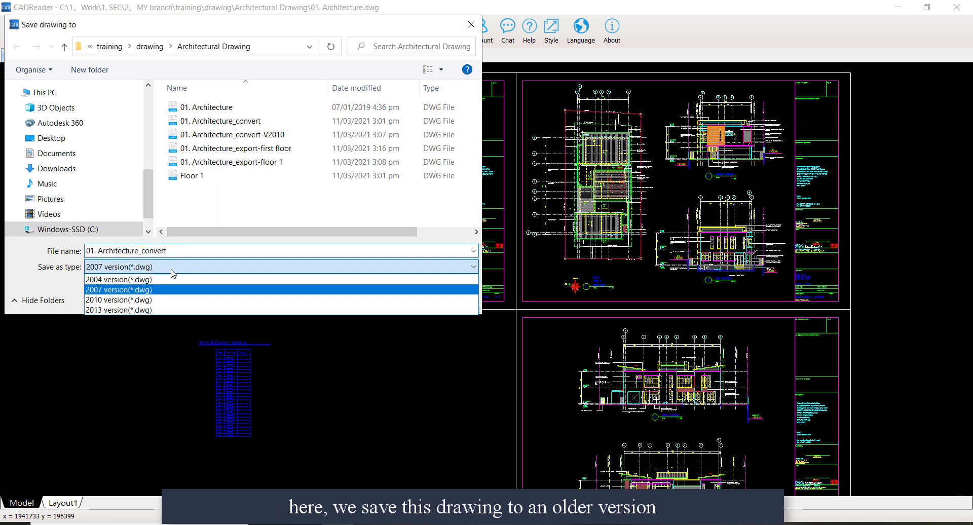
left_click(145, 280)
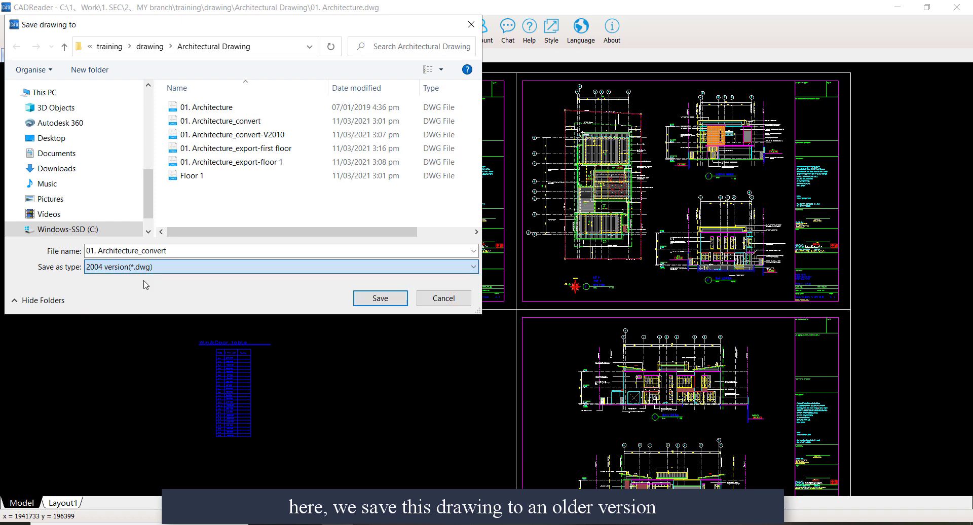
left_click(183, 250)
left_click(183, 250)
type("-")
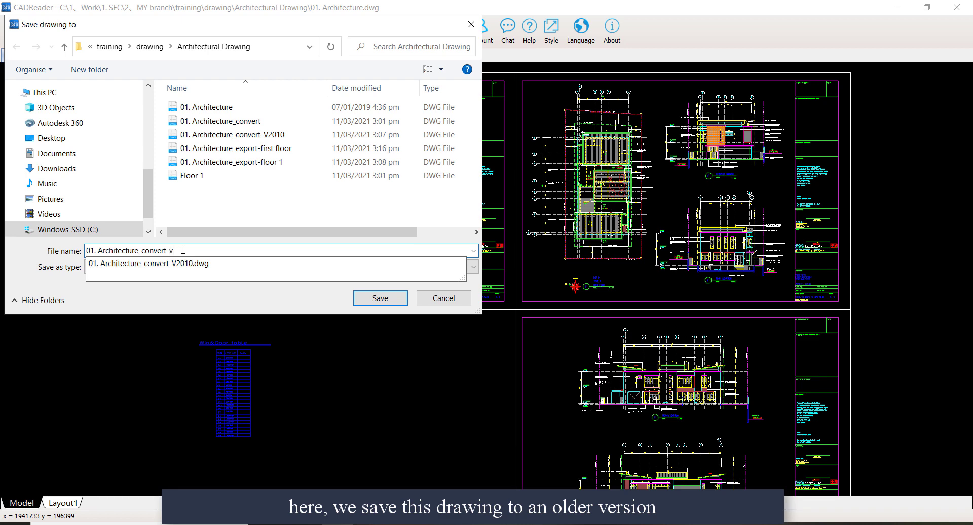
type("v2004")
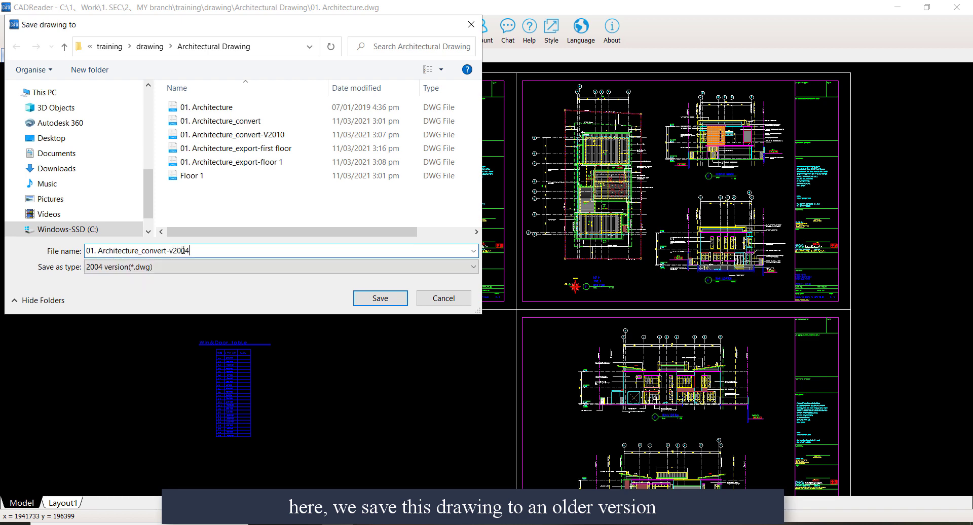
left_click(381, 299)
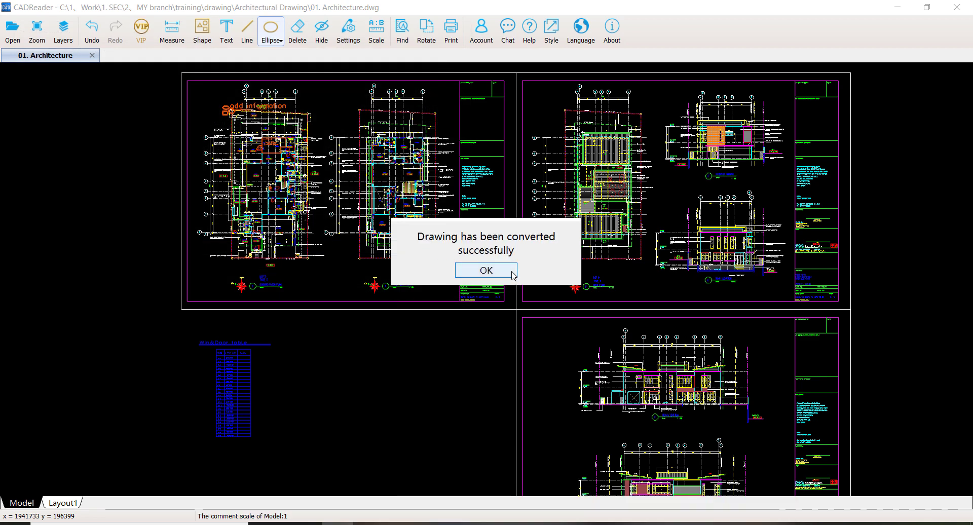
Dismiss the conversion message and box the first floor plan as the partial export area
left_click(512, 271)
scroll(223, 111, "up", 5)
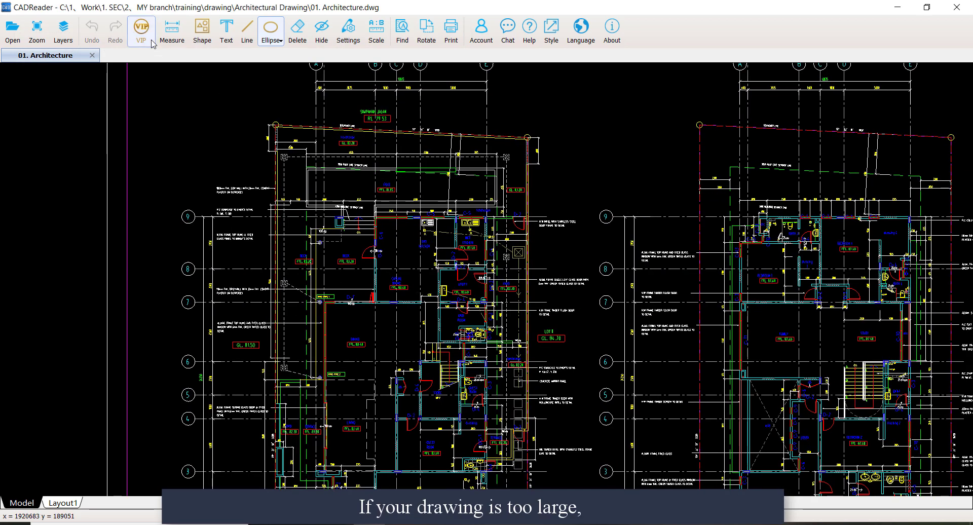
left_click(172, 31)
left_click(199, 214)
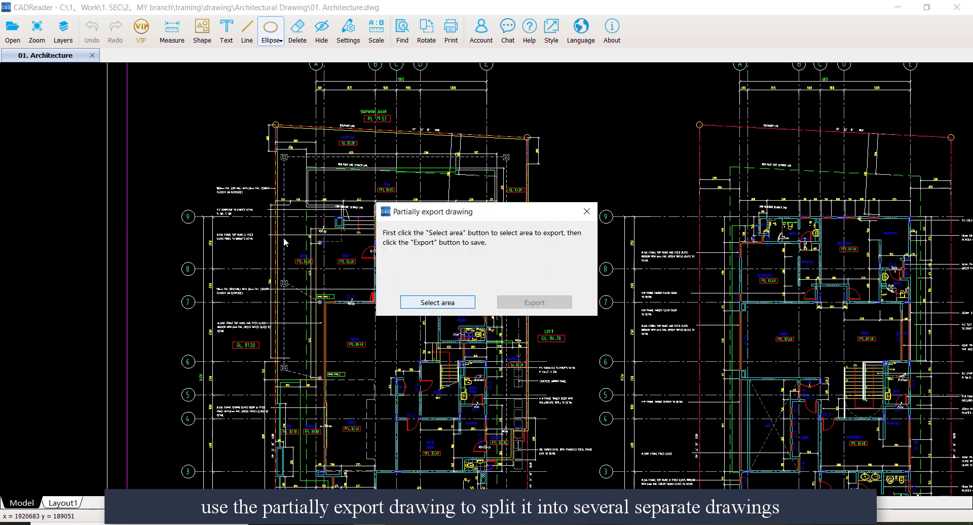
key("Return")
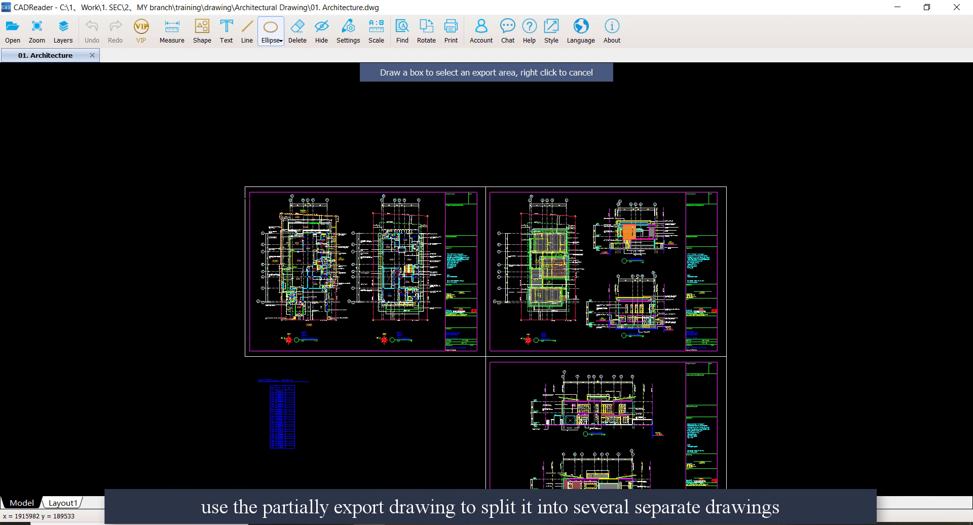
mouse_move(254, 195)
left_mouse_down()
mouse_move(351, 240)
mouse_move(352, 348)
left_mouse_up()
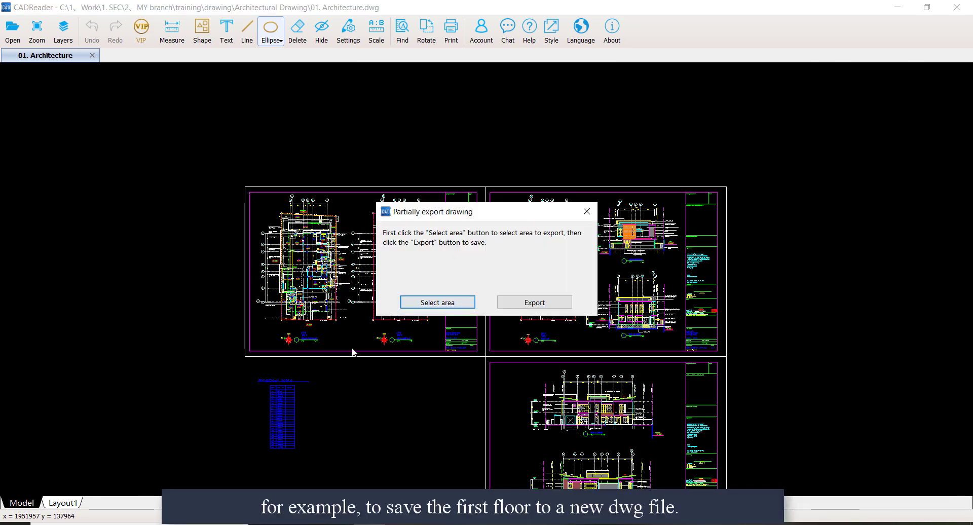
Export the boxed area as 01. Architecture_export-first floor and close the export window
left_click(525, 304)
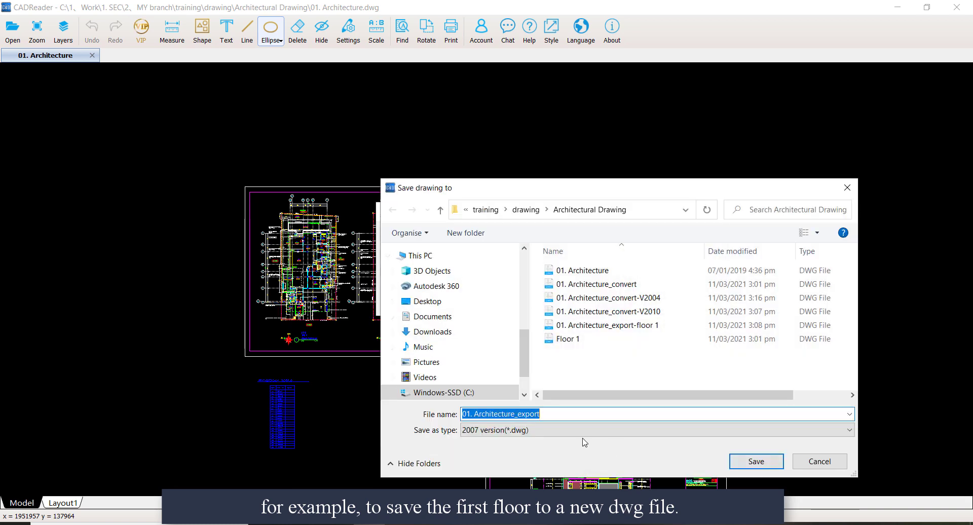
left_click(550, 415)
type("-fl")
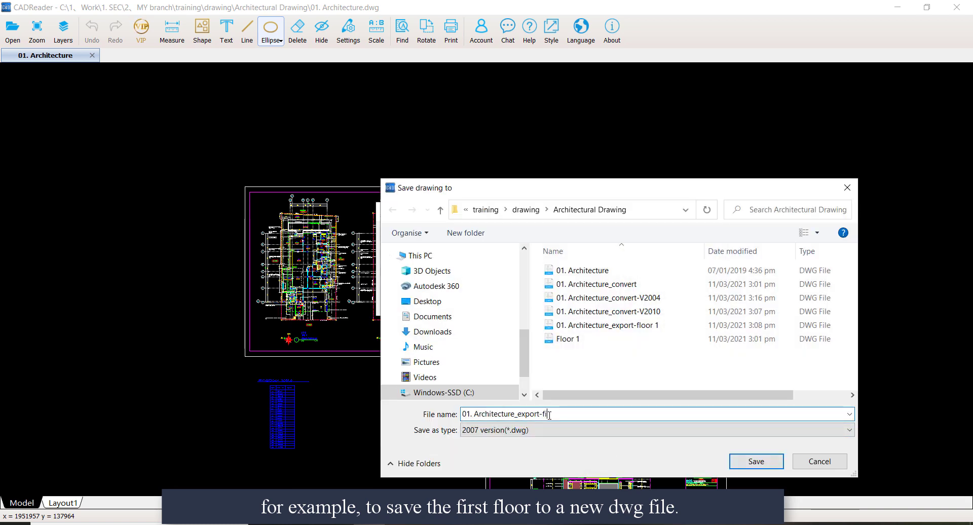
type("rst floor")
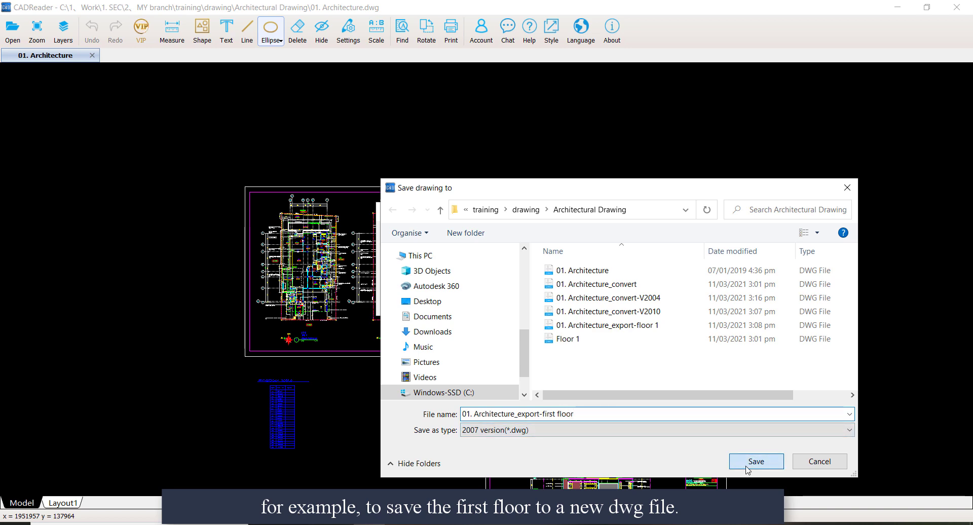
left_click(746, 463)
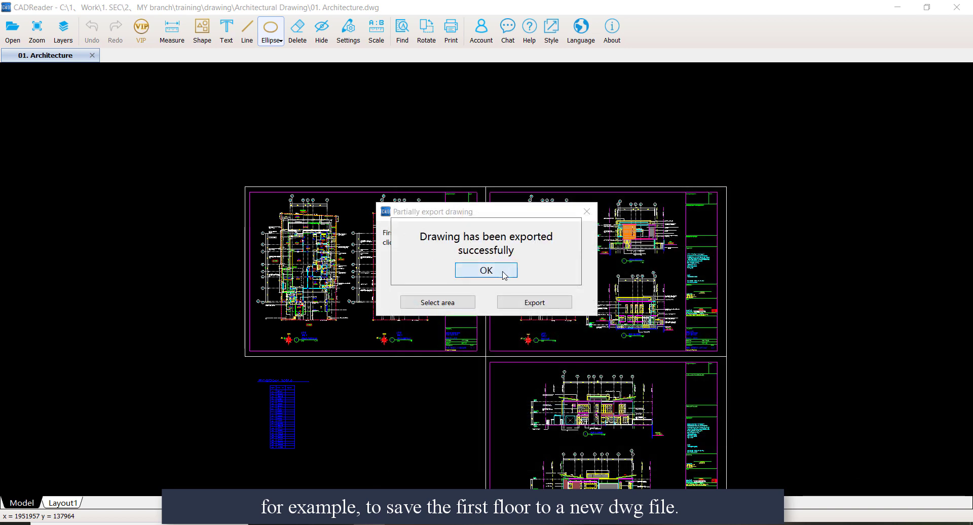
left_click(501, 271)
left_click(587, 211)
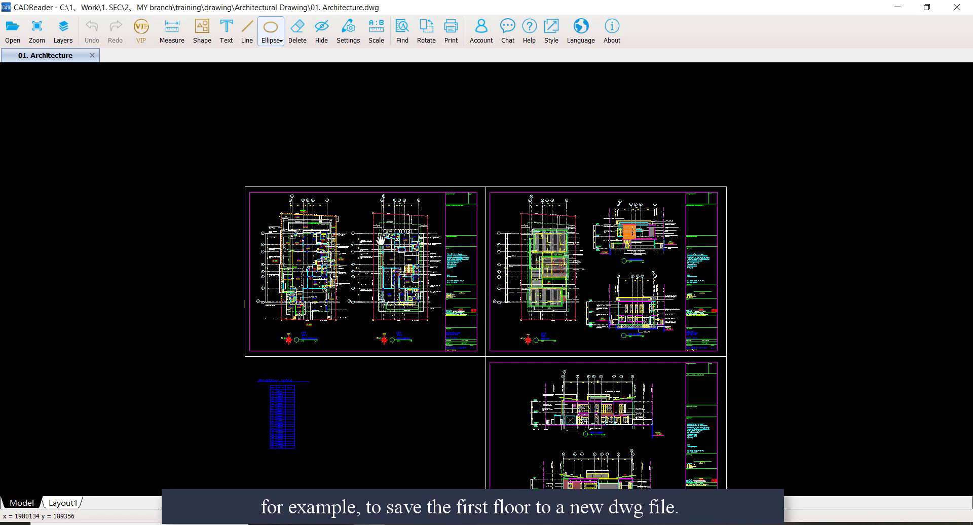
middle_click_drag(366, 253, 410, 213)
Create a single-line text annotation reading 'add information' and insert it for placement
scroll(359, 186, "up", 4)
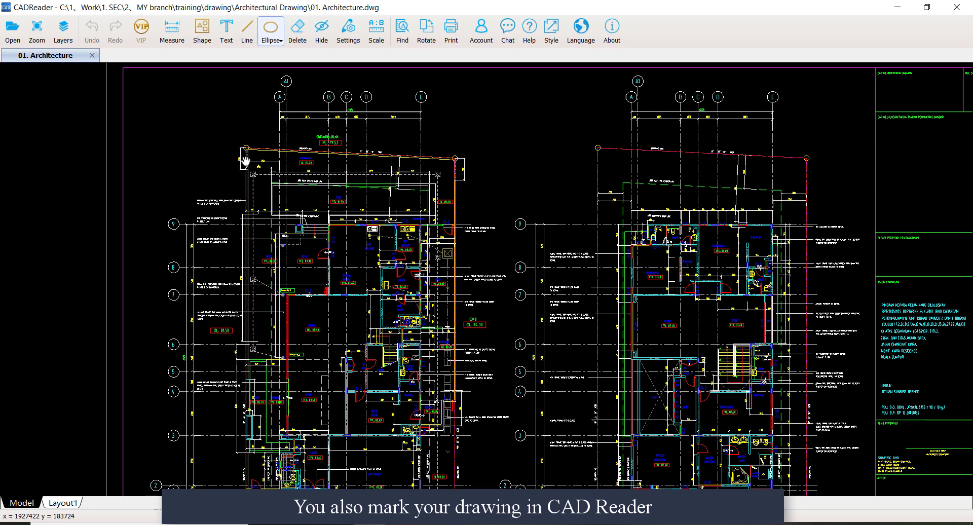
left_click(227, 42)
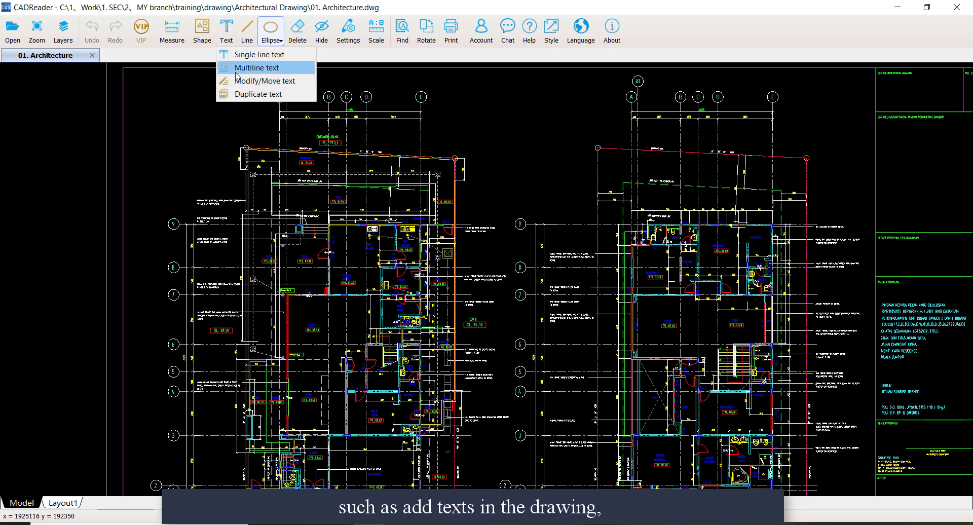
left_click(251, 56)
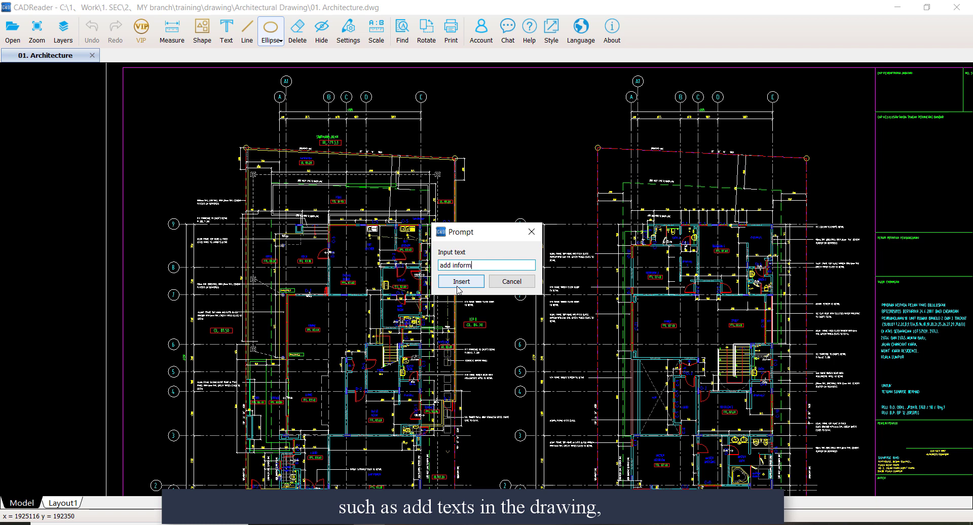
left_click(457, 282)
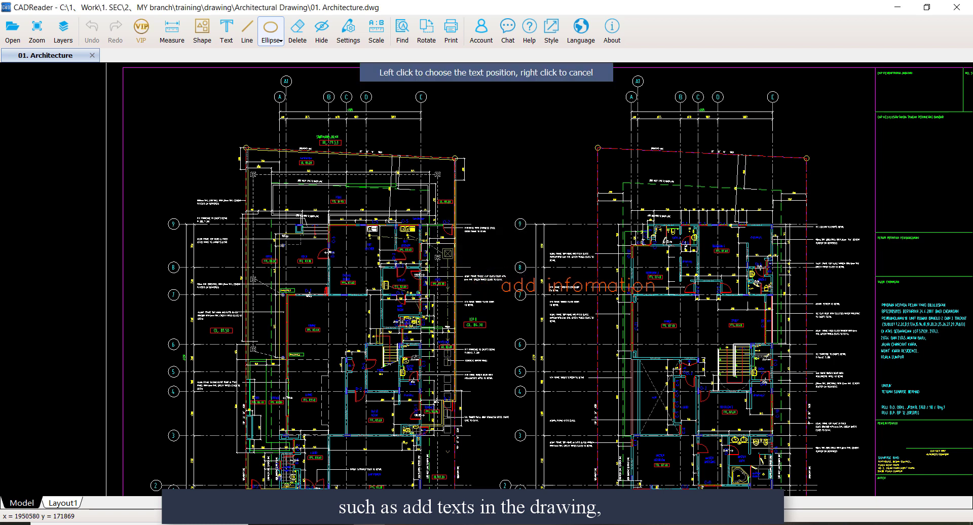
scroll(262, 135, "up", 3)
scroll(261, 137, "up", 2)
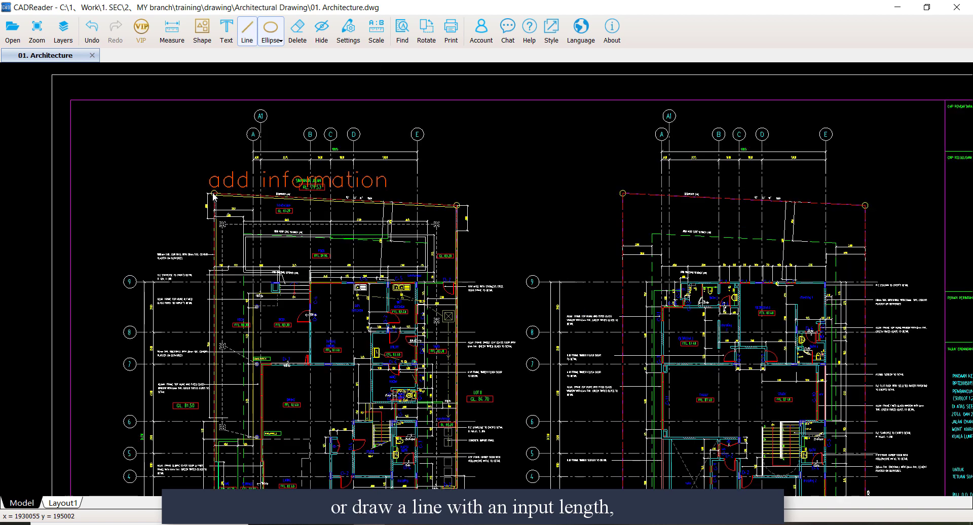
Draw a 5000-long line starting from the building's top-left boundary corner
scroll(213, 194, "up", 5)
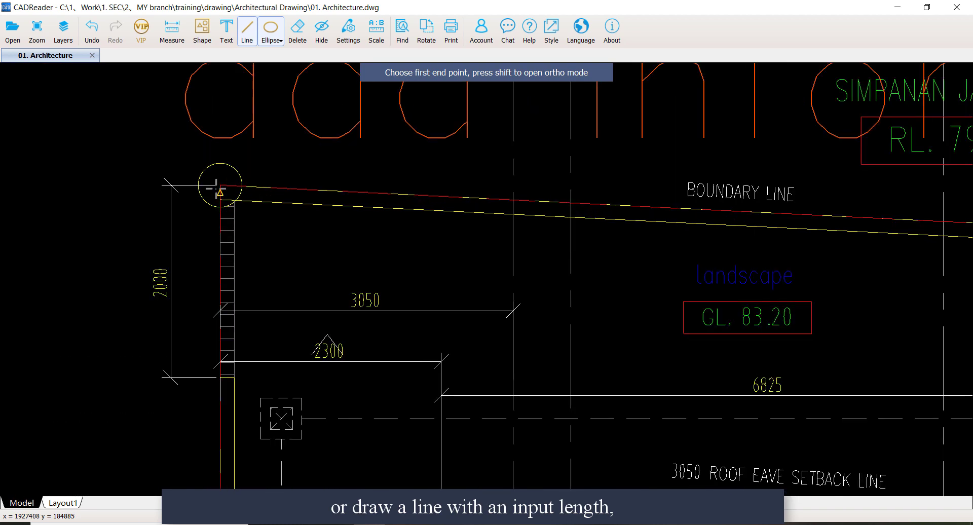
left_click(228, 178)
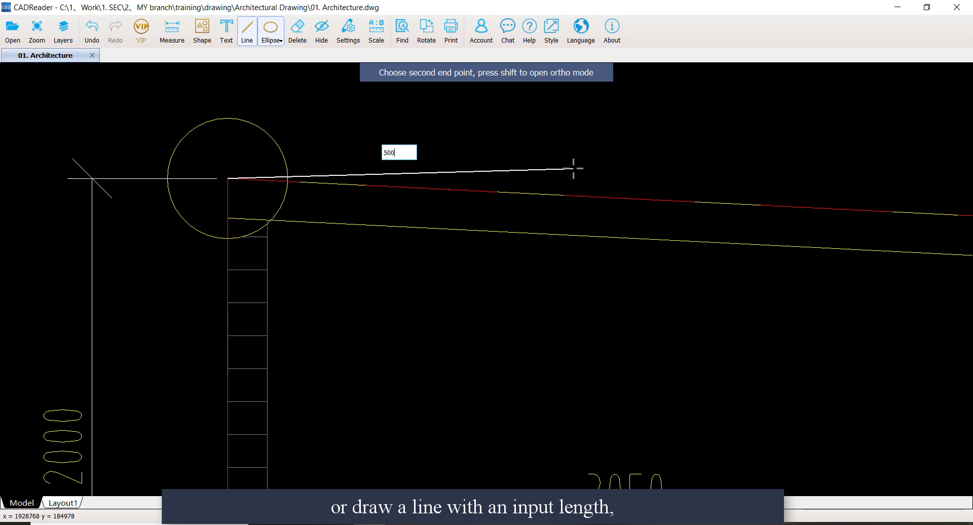
type("5000")
key("Return")
scroll(573, 167, "down", 5)
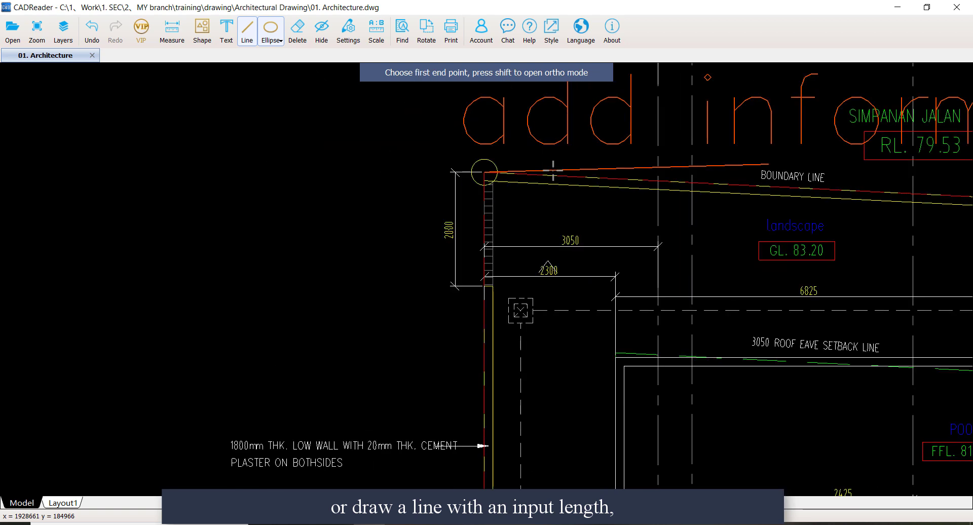
Add a freehand loop around the boundary corner, plus a rectangle and an ellipse mark beside it
left_click(281, 40)
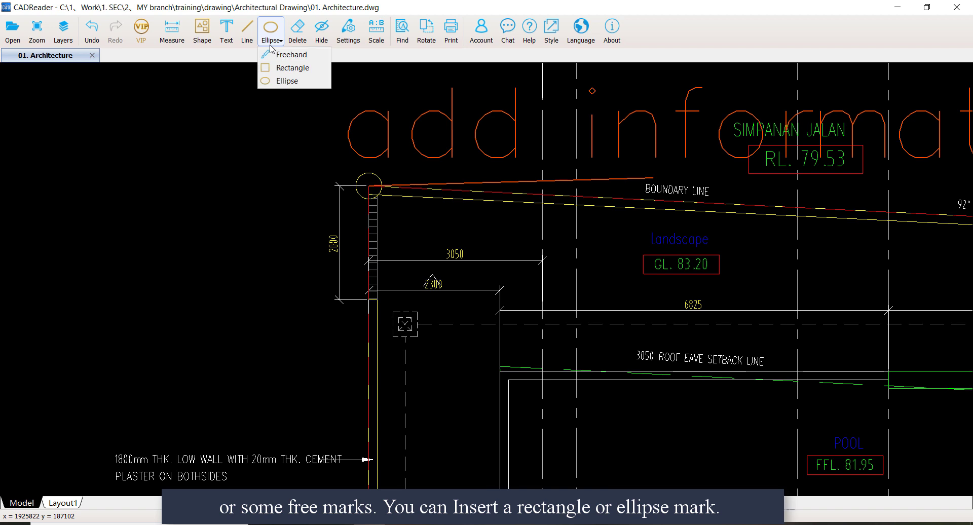
left_click(294, 54)
mouse_move(378, 168)
left_mouse_down()
mouse_move(339, 173)
mouse_move(353, 230)
mouse_move(408, 194)
mouse_move(376, 175)
left_mouse_up()
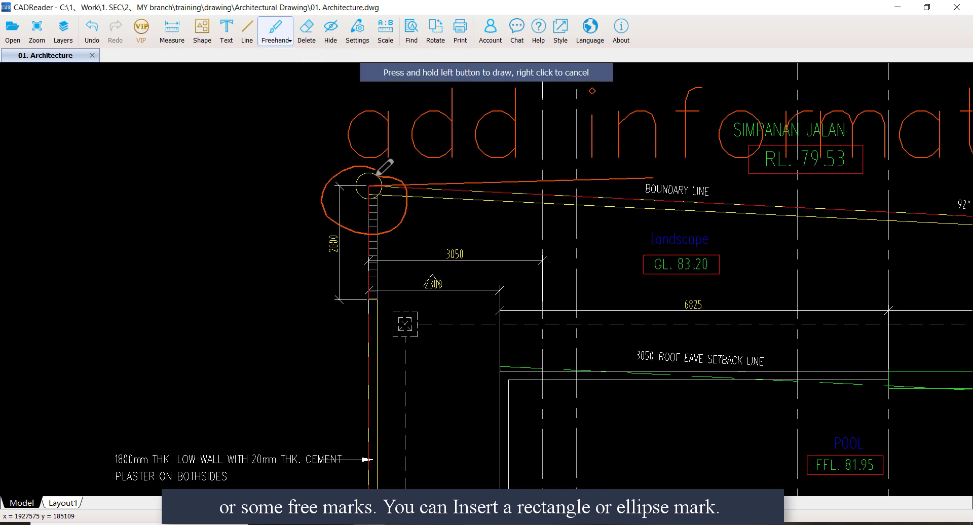
left_click(275, 43)
left_click(281, 64)
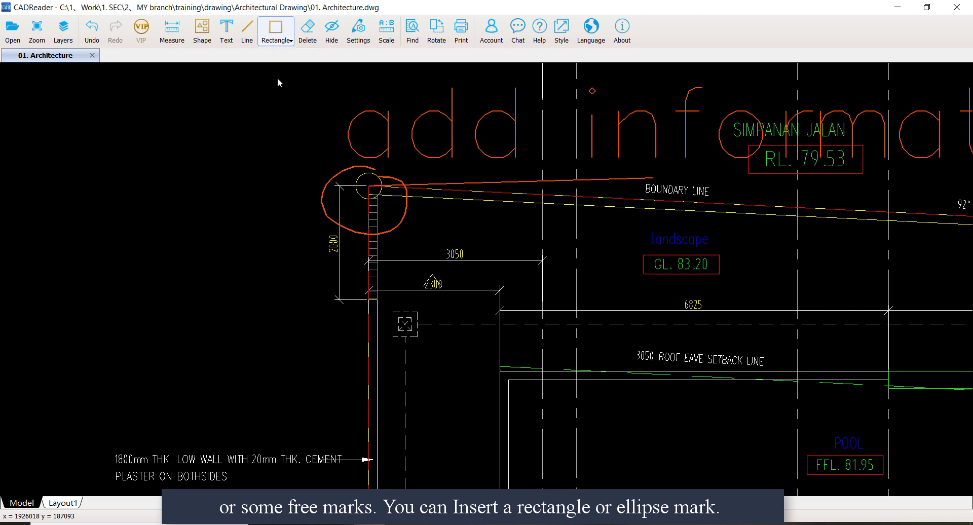
left_click(233, 206)
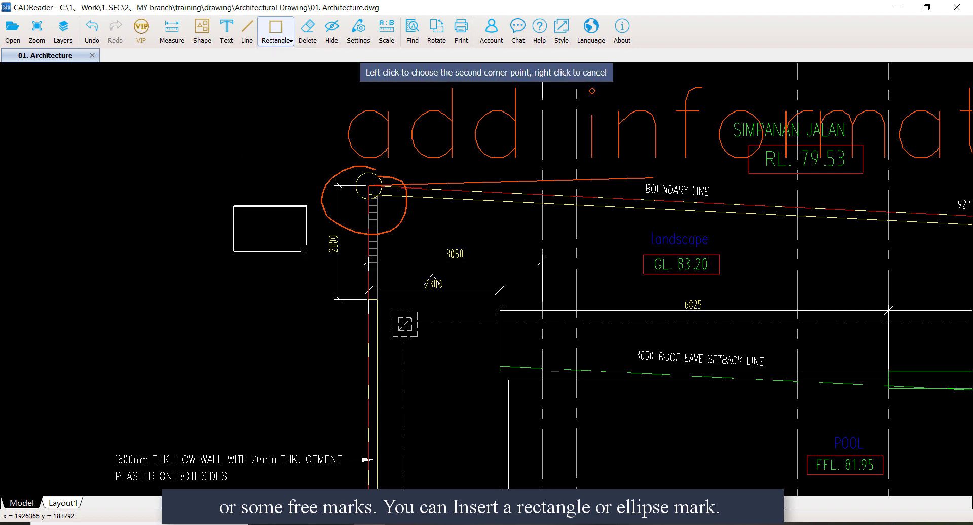
left_click(306, 252)
left_click(276, 41)
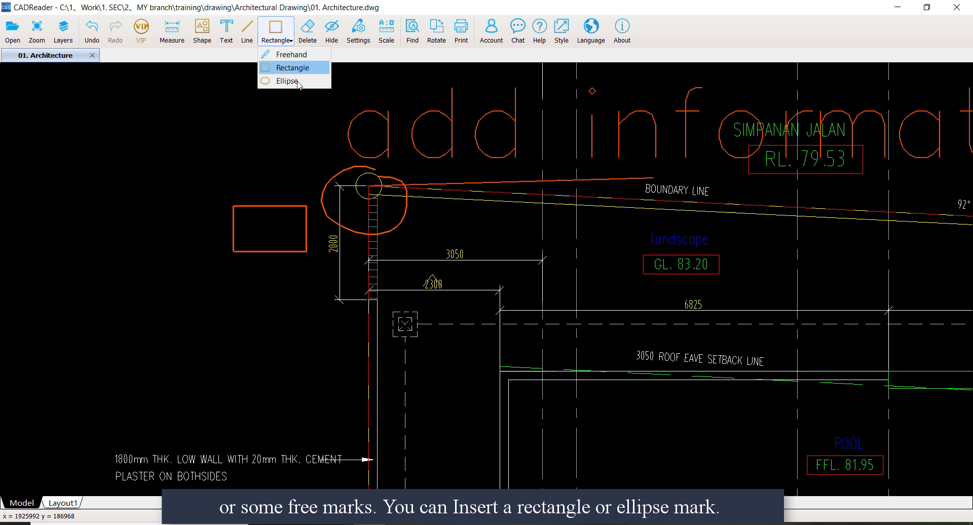
left_click(248, 80)
left_click(234, 133)
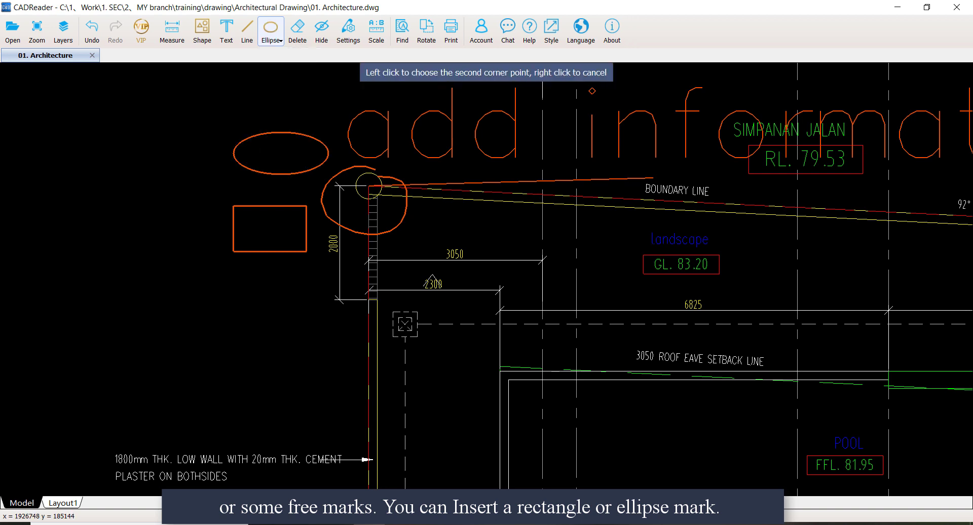
left_click(329, 175)
scroll(323, 96, "down", 4)
Label a wall corner with its coordinates X=1927458.169, Y=183635.938
left_click(180, 39)
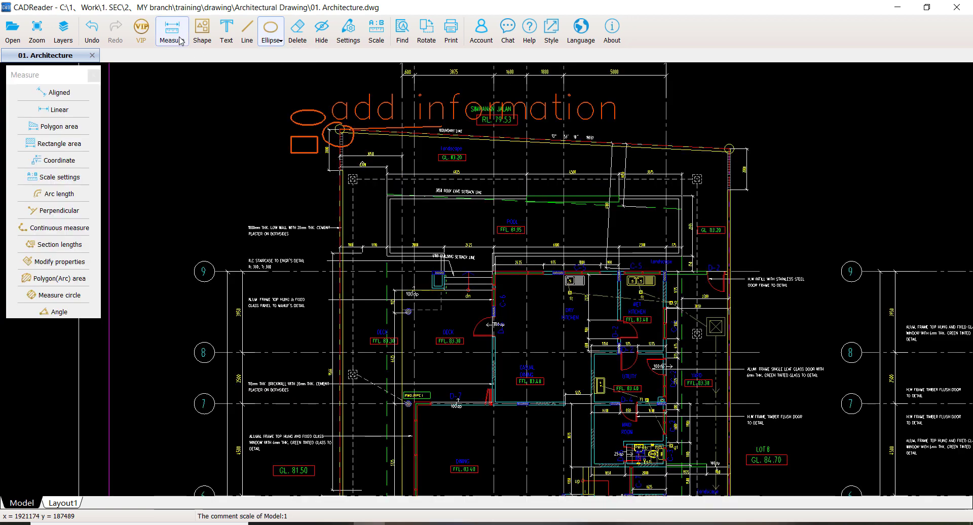
left_click(58, 160)
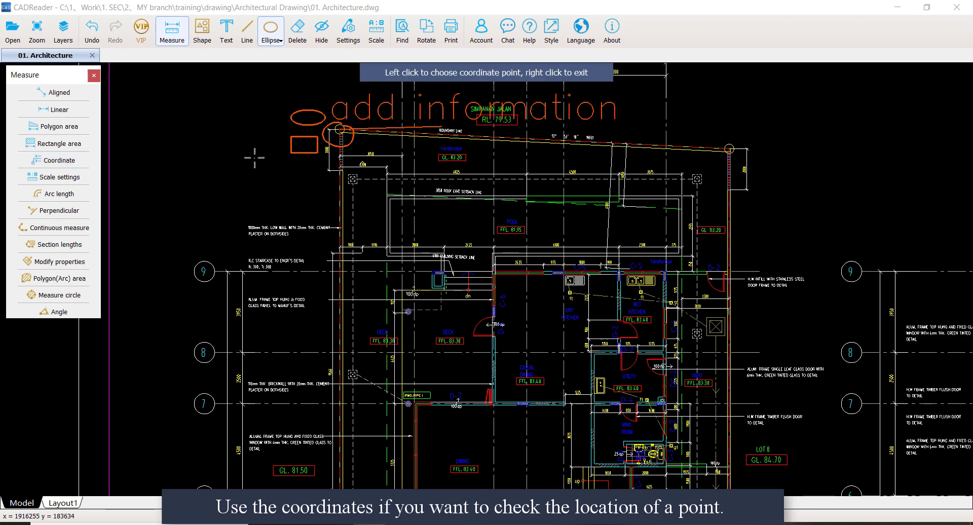
scroll(341, 152, "up", 10)
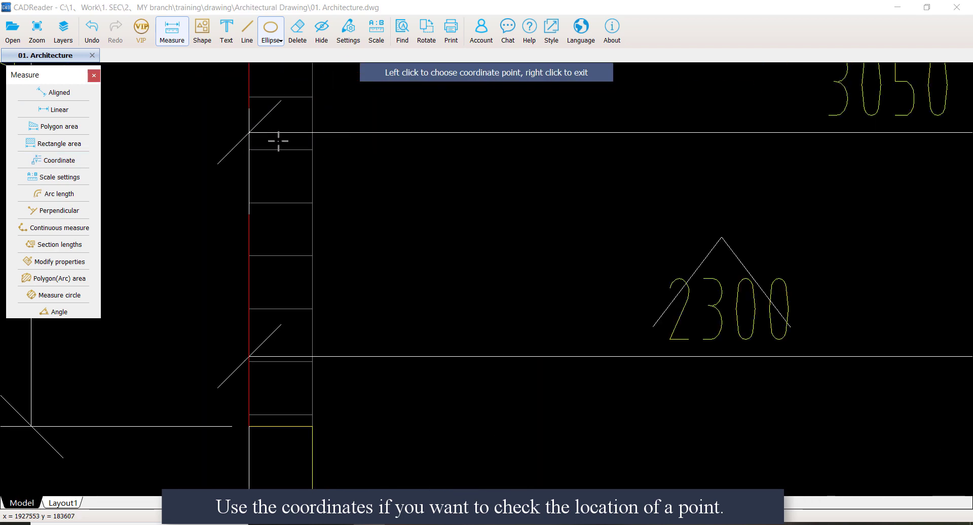
left_click(253, 131)
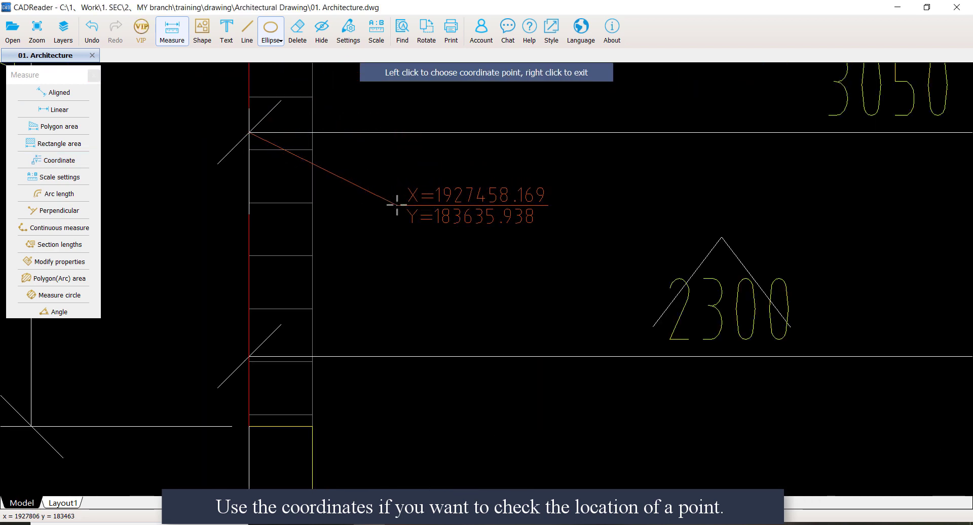
scroll(397, 206, "down", 6)
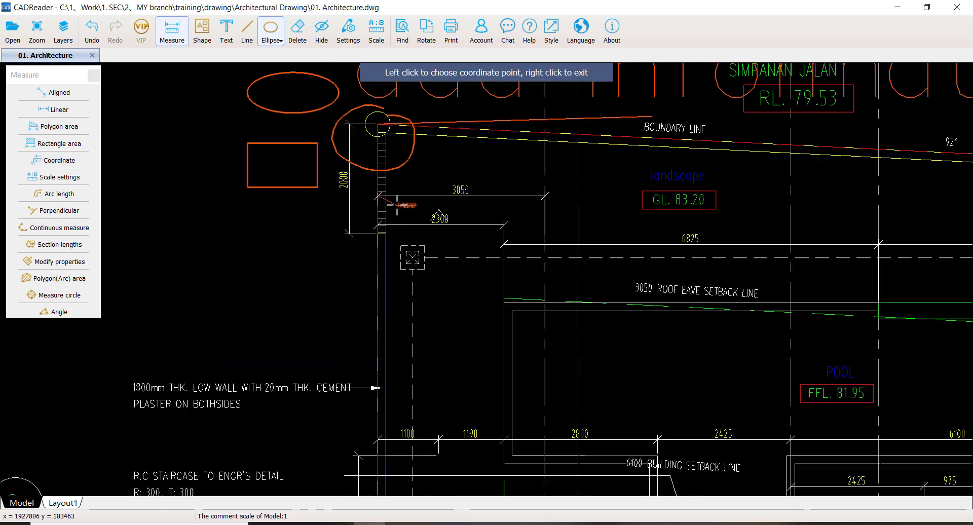
Calibrate the drawing scale from the 2300 dimension line's endpoints with 2300 as actual length
left_click(60, 177)
scroll(323, 214, "up", 5)
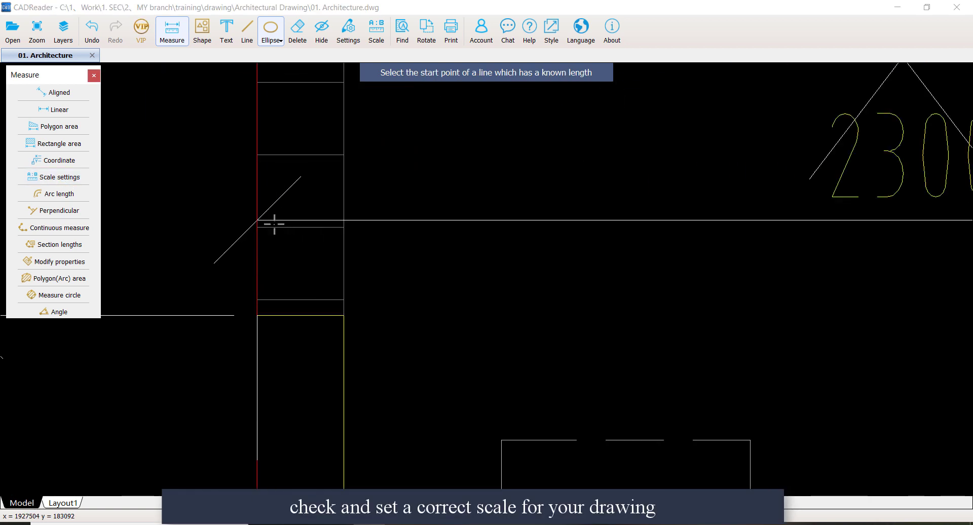
left_click(258, 215)
scroll(327, 225, "down", 5)
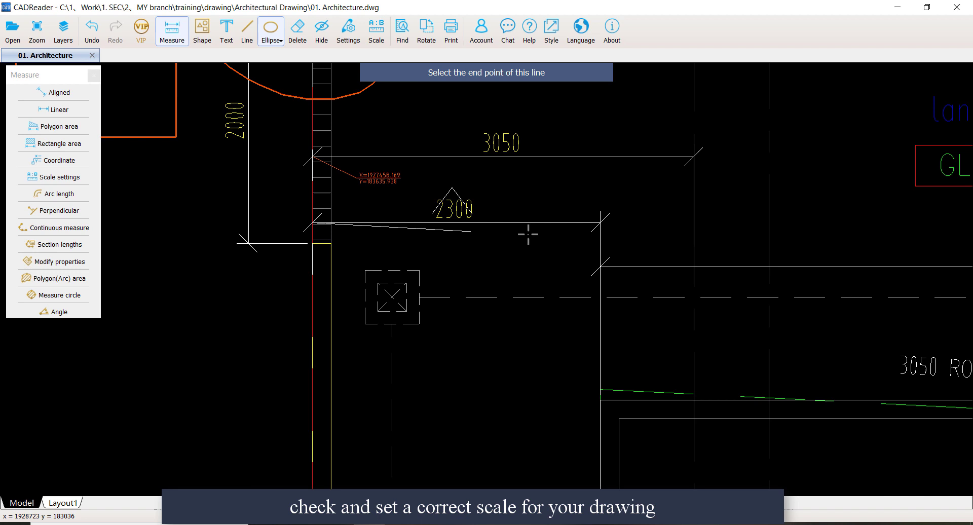
scroll(594, 224, "up", 4)
left_click(598, 228)
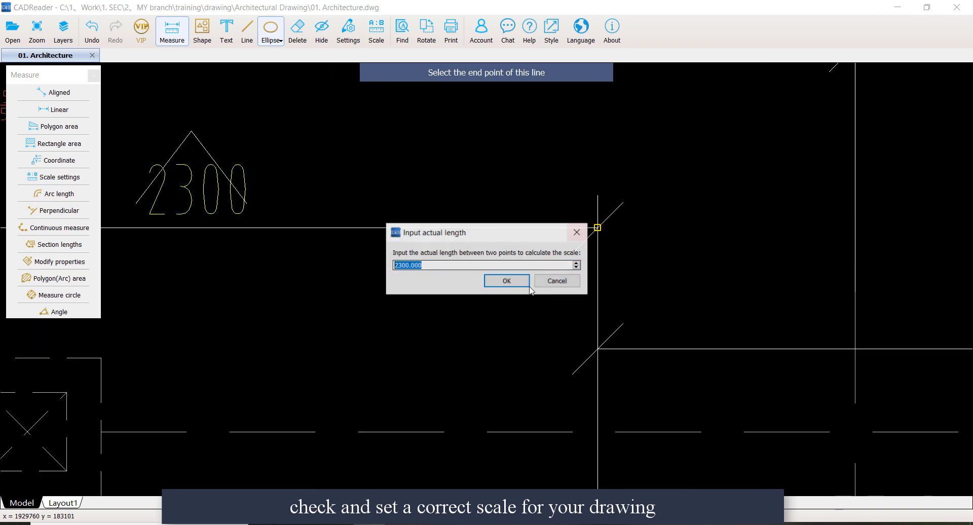
left_click(505, 282)
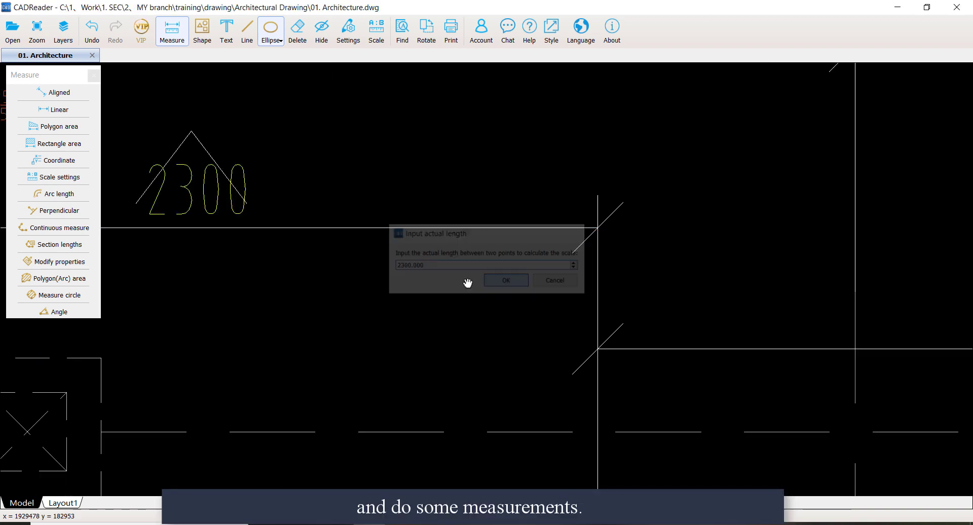
Add a 2375 linear dimension along the wall line, placed below it
left_click(59, 110)
scroll(372, 128, "up", 5)
scroll(354, 136, "up", 4)
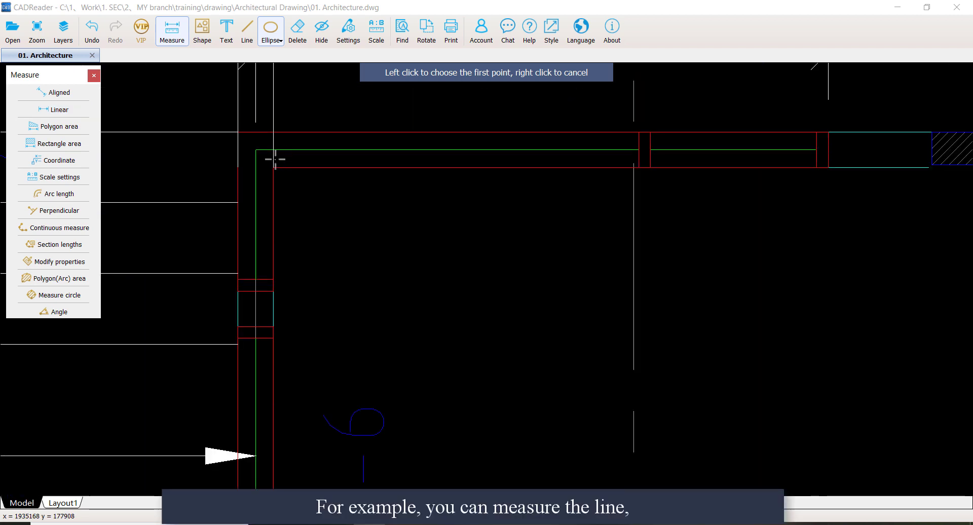
left_click(256, 150)
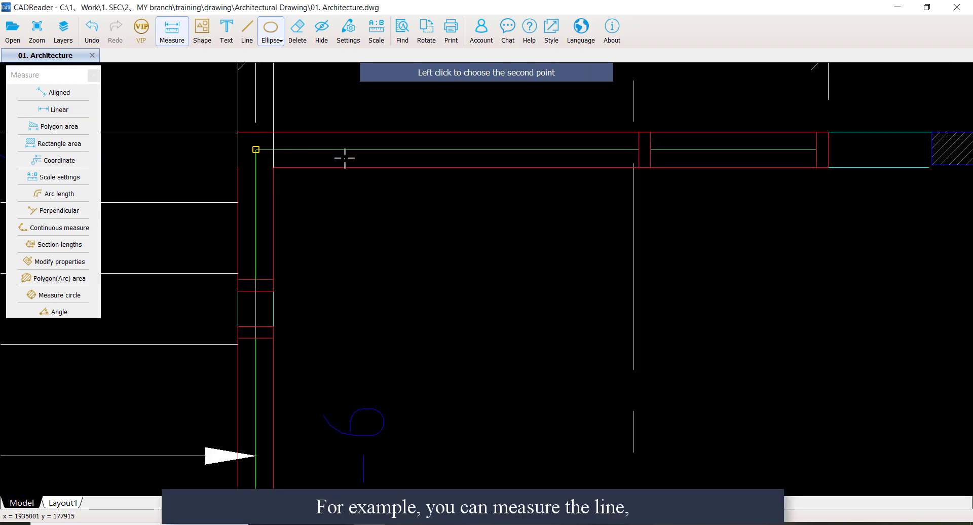
left_click(816, 150)
left_click(774, 232)
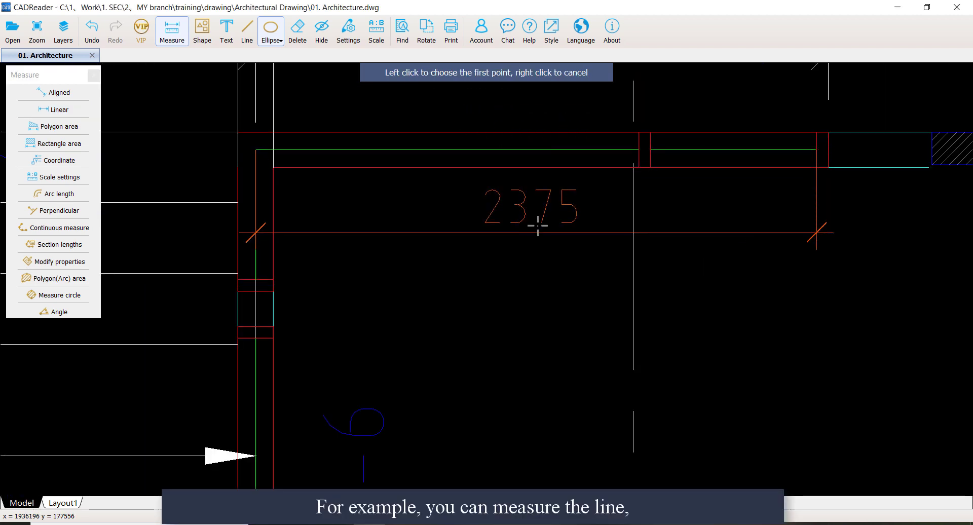
scroll(538, 225, "down", 3)
scroll(351, 192, "down", 2)
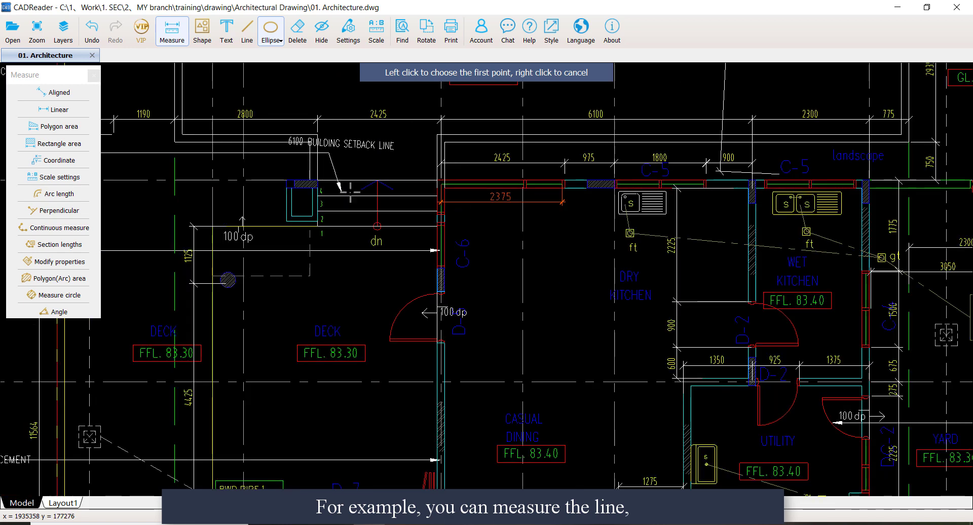
Outline the dry kitchen and place its area label S=21.024 m², C=19840.00 mm
left_click(59, 127)
scroll(522, 188, "up", 2)
left_click(441, 188)
scroll(522, 203, "down", 3)
scroll(577, 187, "up", 4)
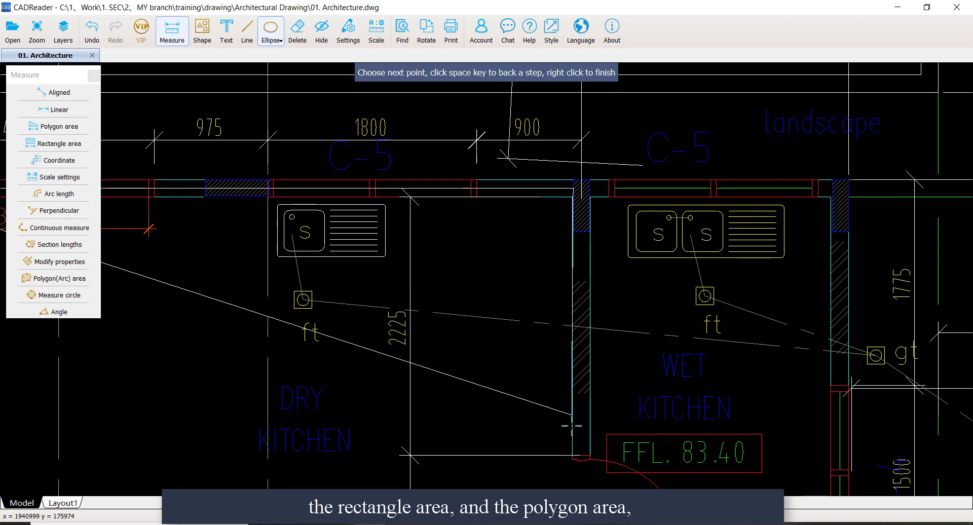
scroll(569, 455, "down", 4)
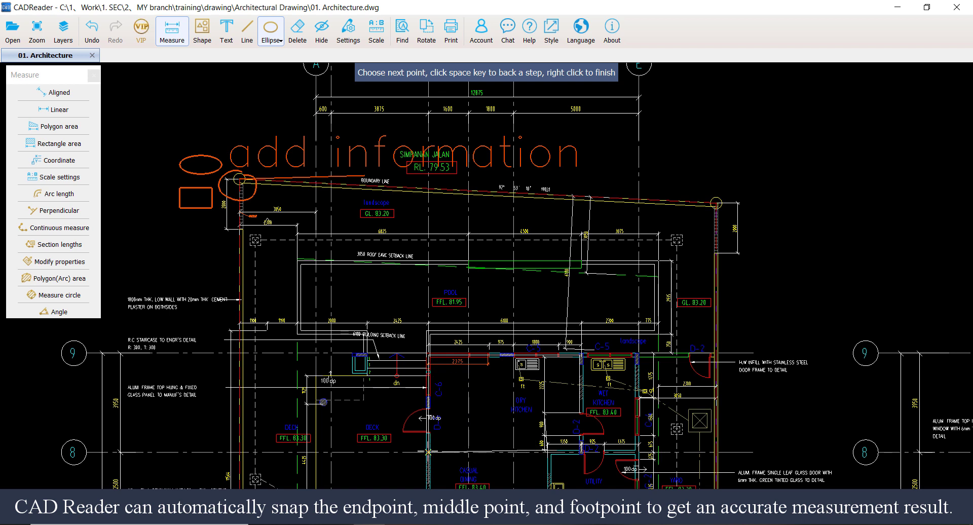
right_click(428, 451)
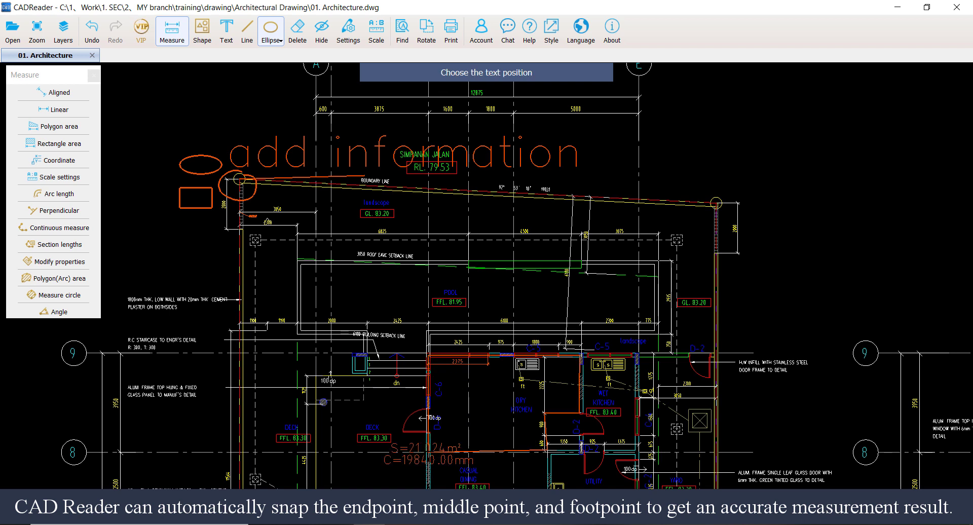
scroll(476, 415, "up", 5)
left_click(542, 303)
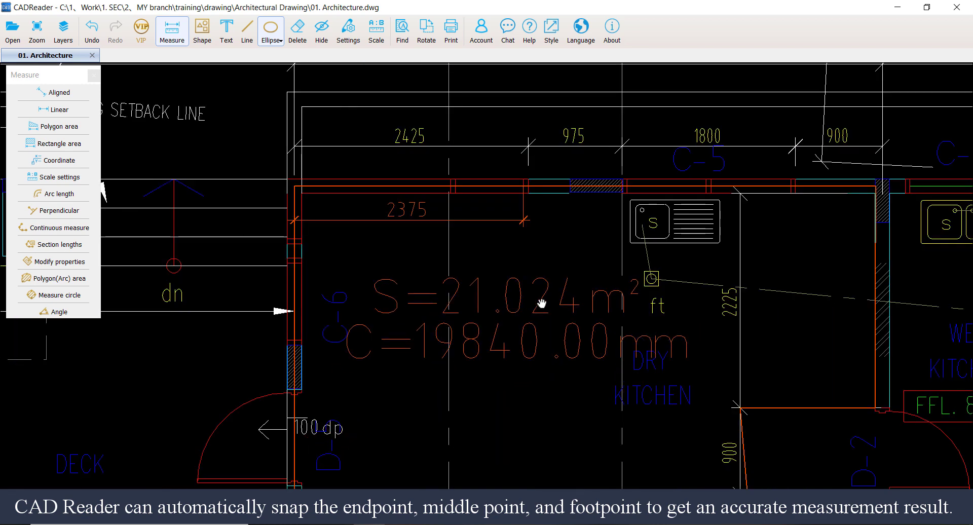
scroll(592, 239, "down", 5)
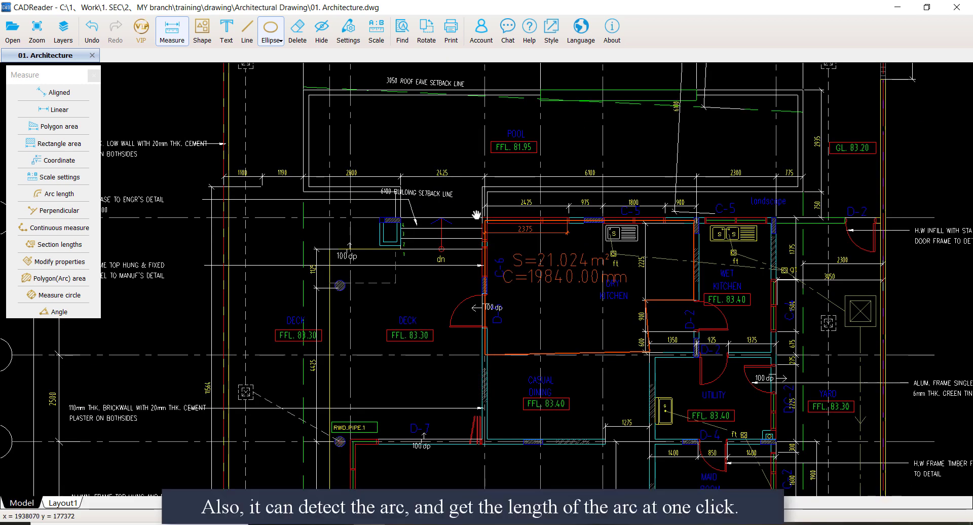
Measure the door arc's length and place the 1461 arc-length dimension
left_click(69, 195)
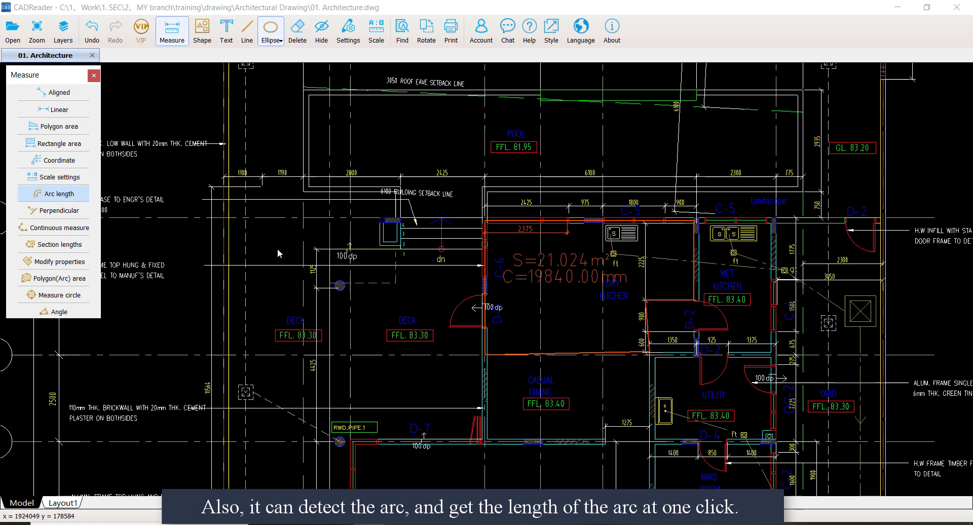
scroll(463, 299, "up", 5)
left_click(435, 218)
scroll(435, 219, "down", 2)
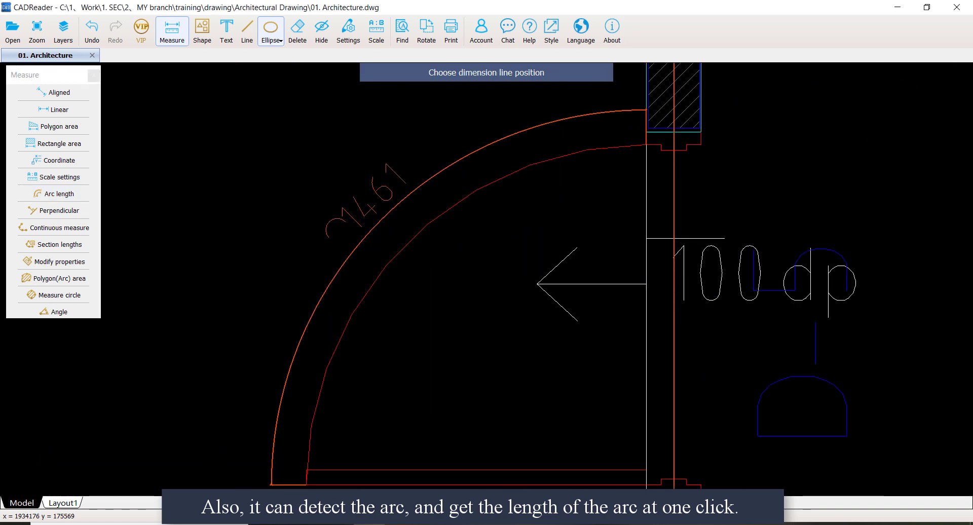
left_click(372, 238)
scroll(371, 228, "down", 2)
scroll(368, 226, "down", 6)
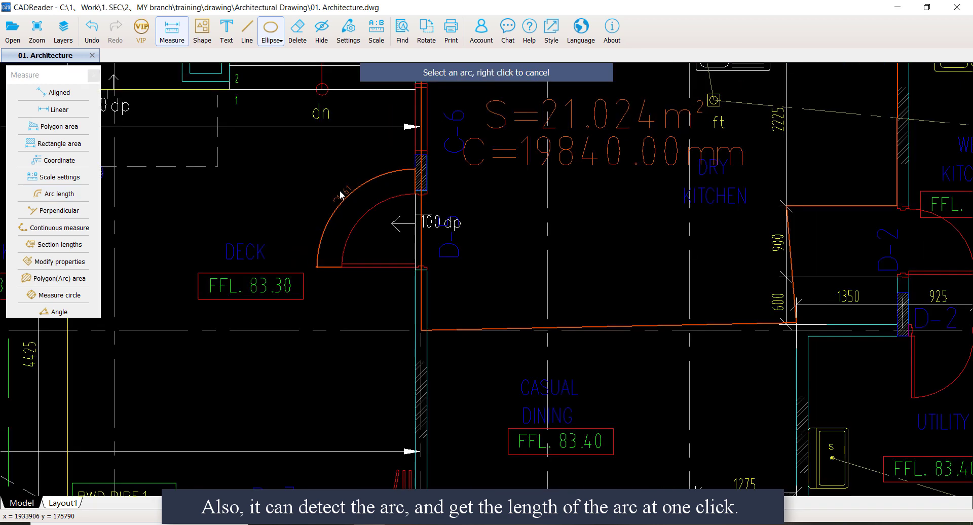
Continuously measure from the wall end along the door arc, placing the 2391 length label
left_click(71, 227)
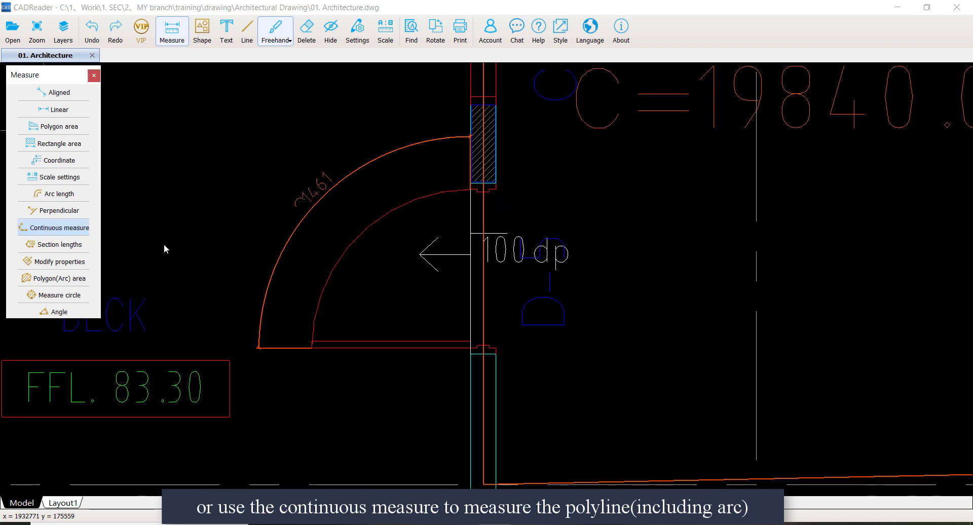
scroll(504, 352, "up", 3)
left_click(510, 350)
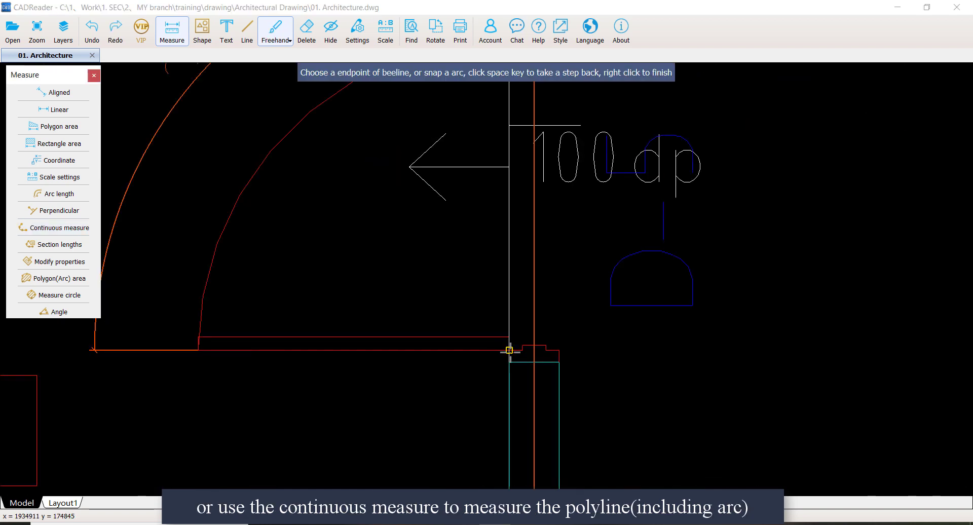
left_click(200, 351)
left_click(226, 230)
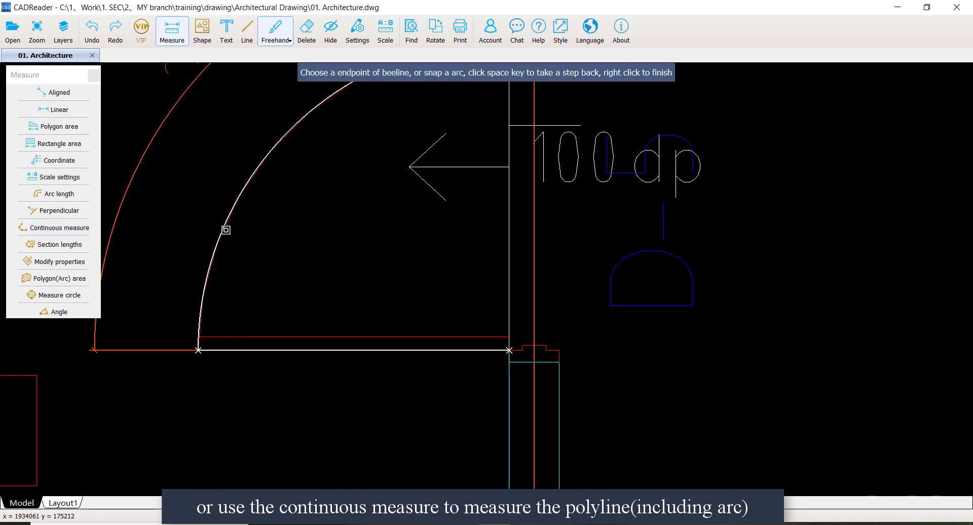
scroll(240, 284, "down", 2)
right_click(370, 152)
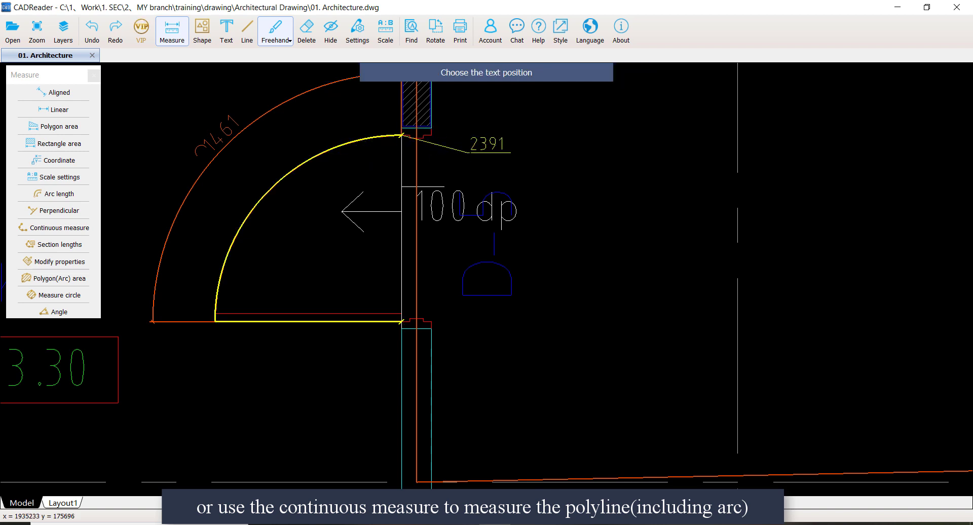
left_click(492, 147)
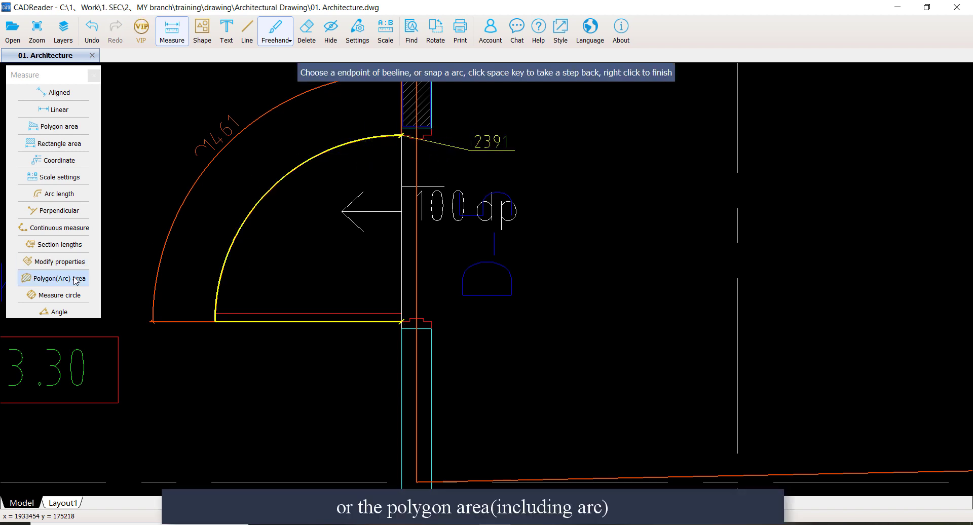
Measure the door swing area, S=0.679291 m², C=3320.84 mm
left_click(401, 321)
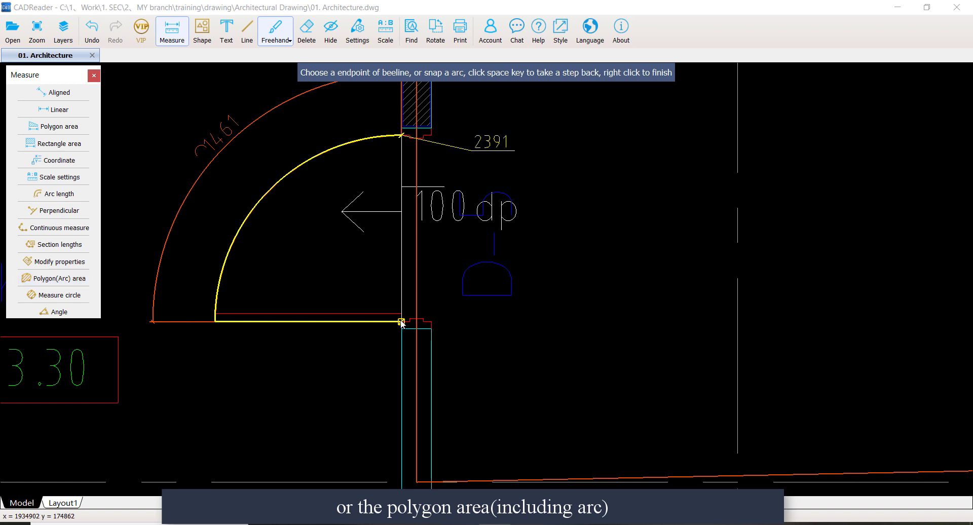
left_click(215, 321)
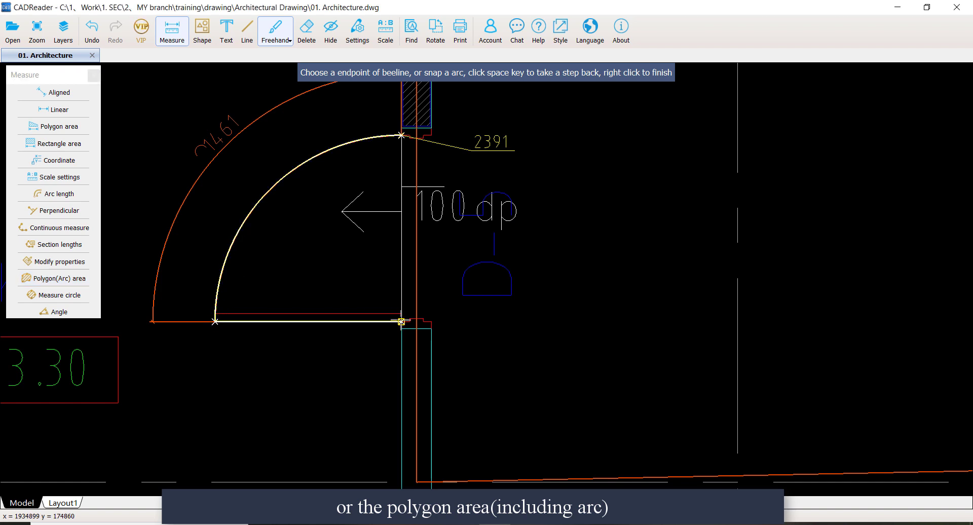
left_click(401, 321)
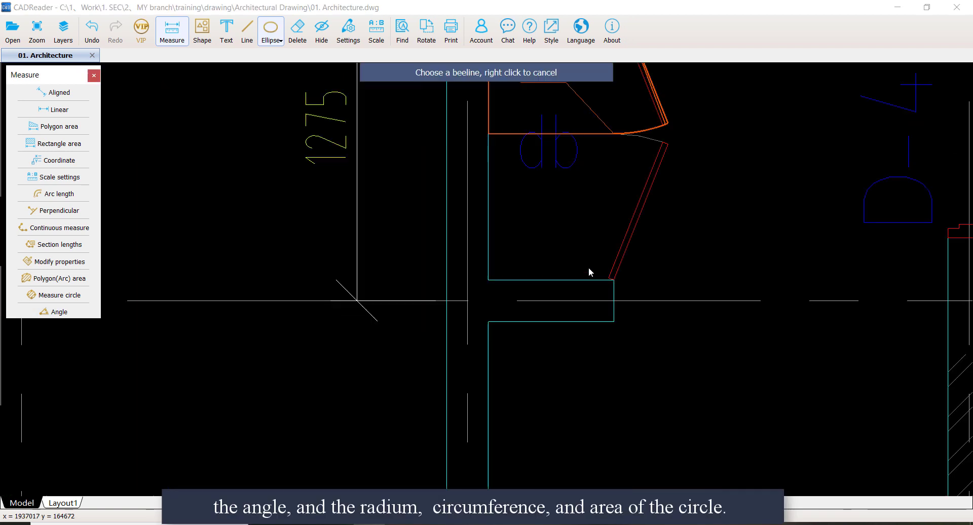
scroll(589, 266, "up", 1)
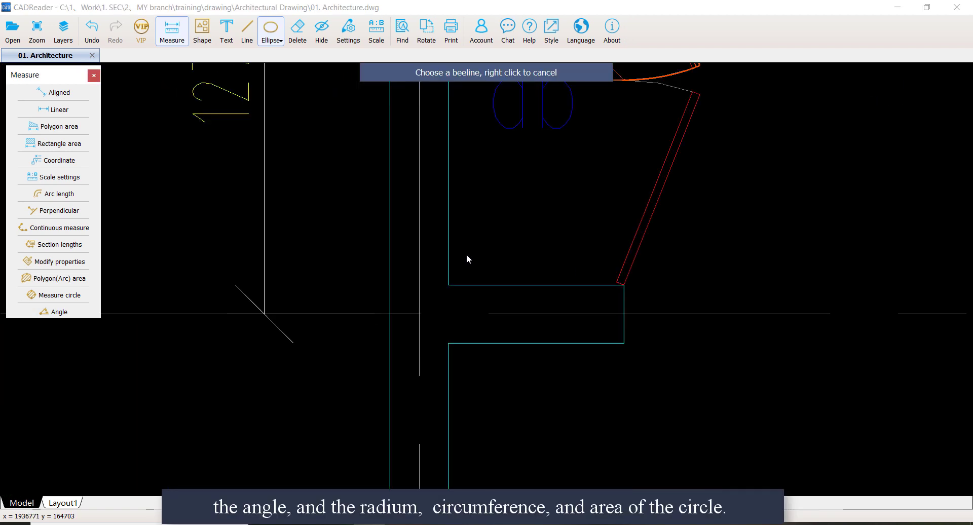
Measure the 90° angle between two wall lines and place its label
left_click(449, 242)
left_click(513, 285)
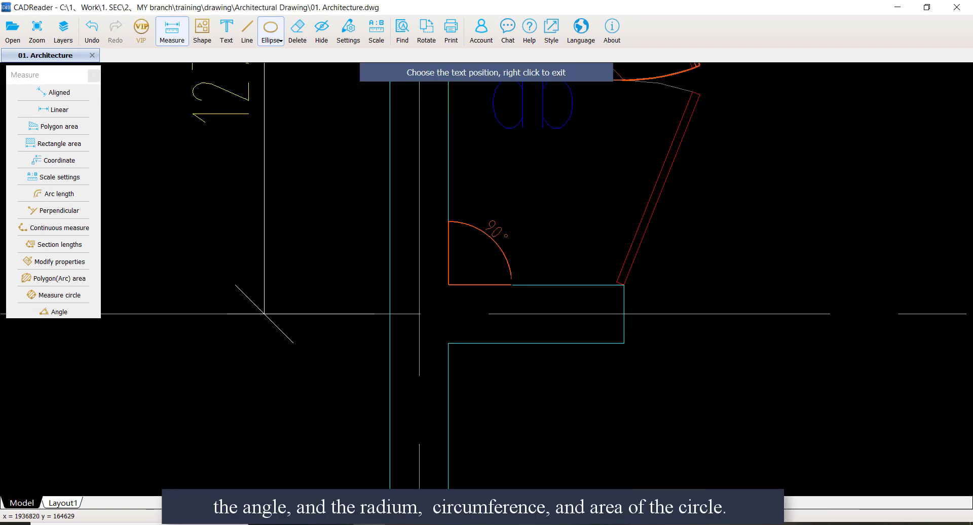
left_click(547, 175)
scroll(560, 226, "down", 3)
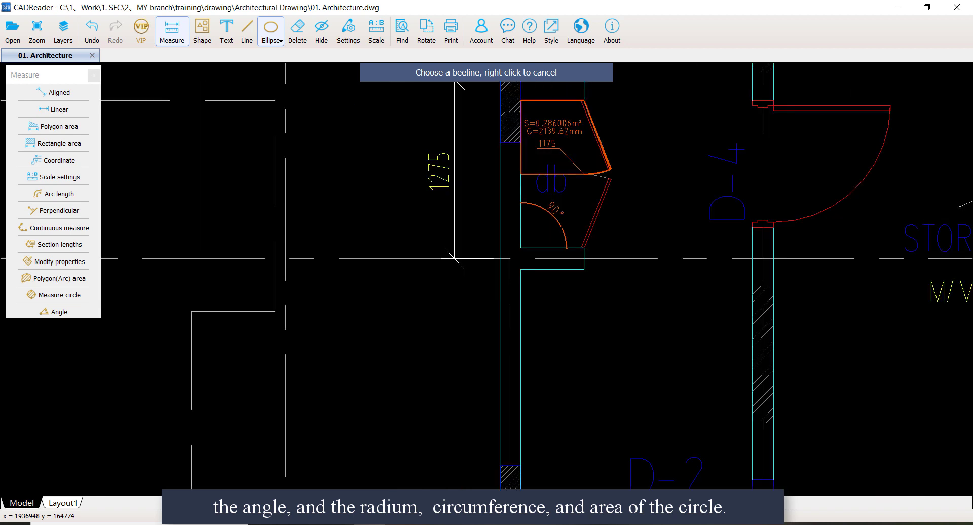
scroll(558, 223, "down", 4)
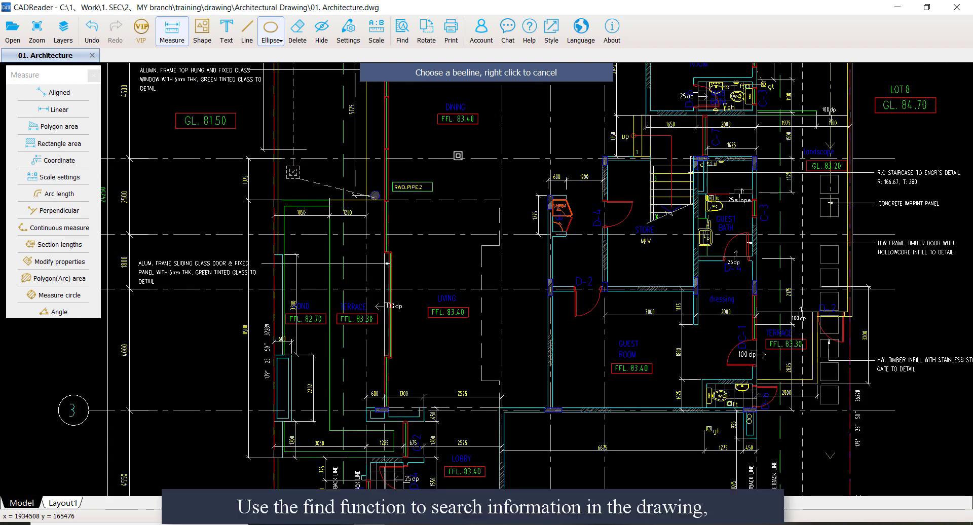
Search the drawing for 'D-5' and step through its three door-label matches, ending at the deck door
left_click(402, 30)
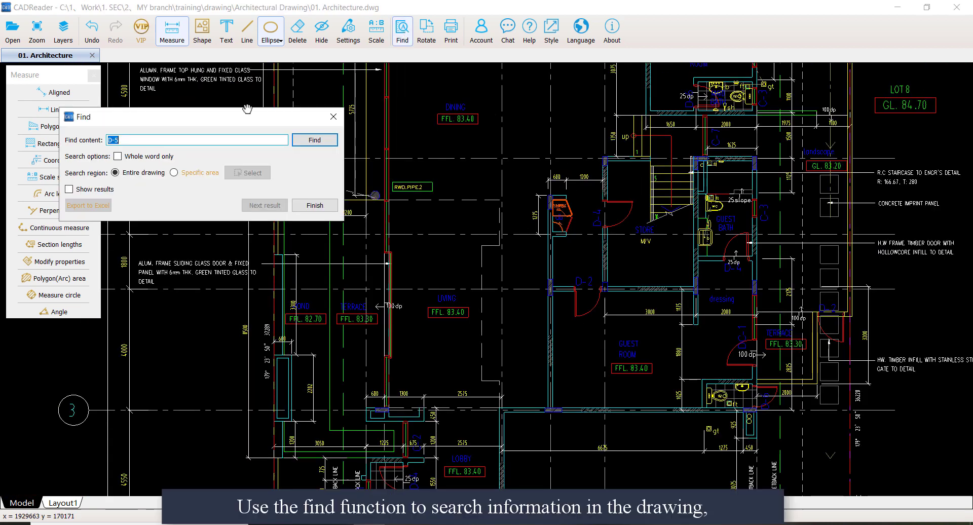
left_click(147, 142)
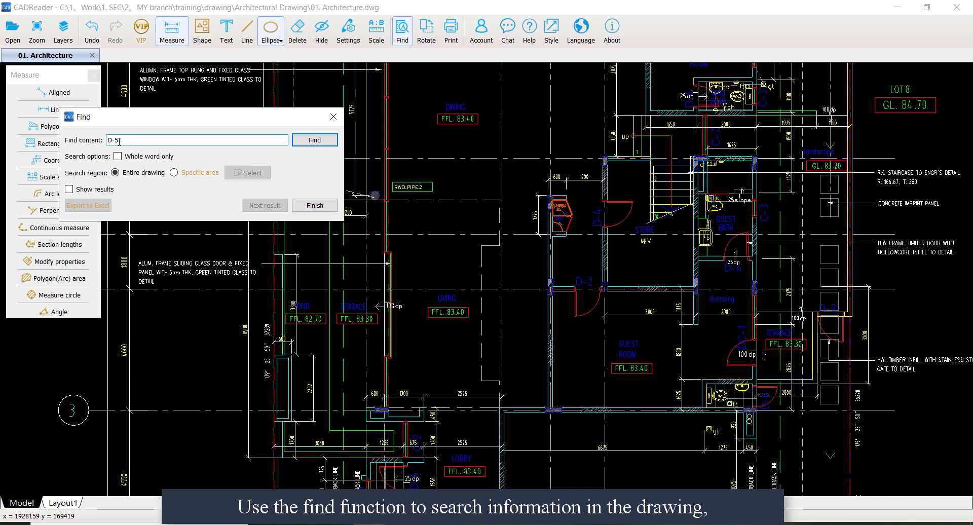
left_click(312, 141)
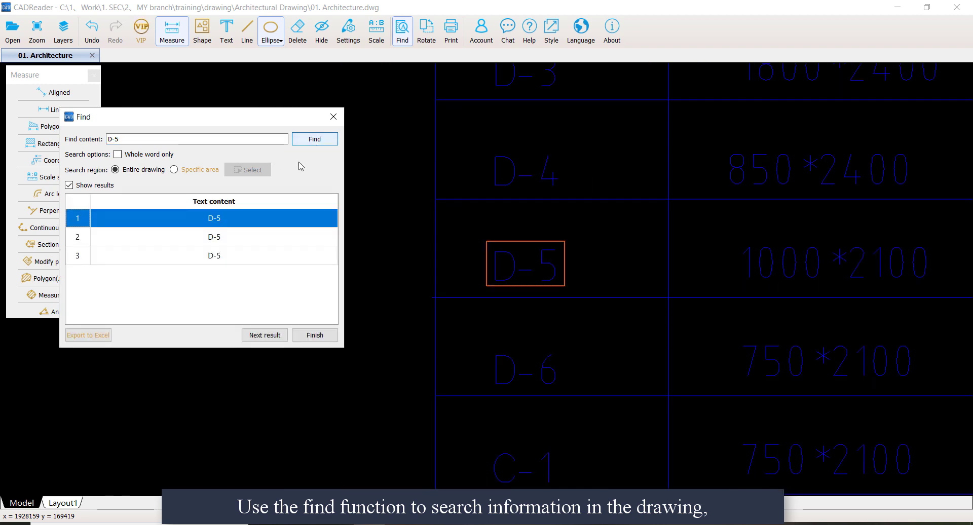
left_click(231, 238)
left_click(229, 260)
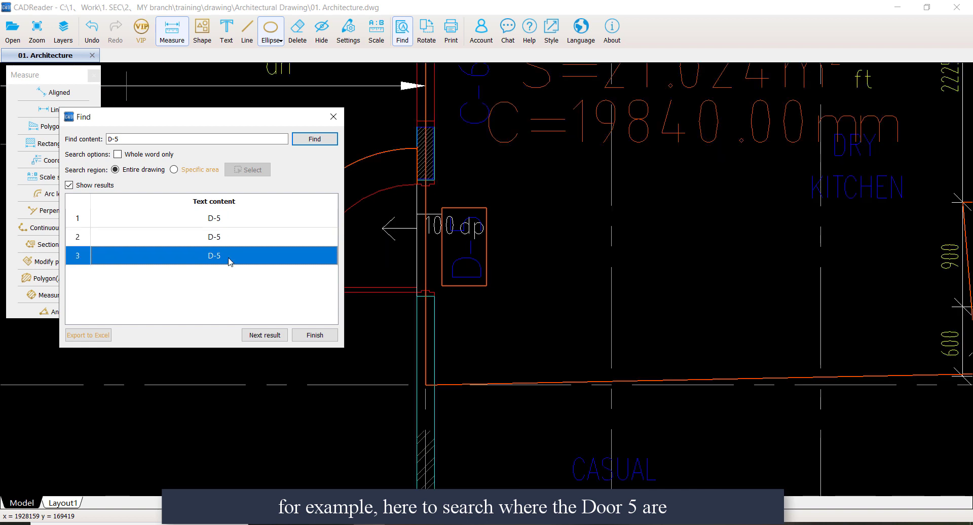
left_click(333, 117)
left_click(171, 31)
left_click(181, 57)
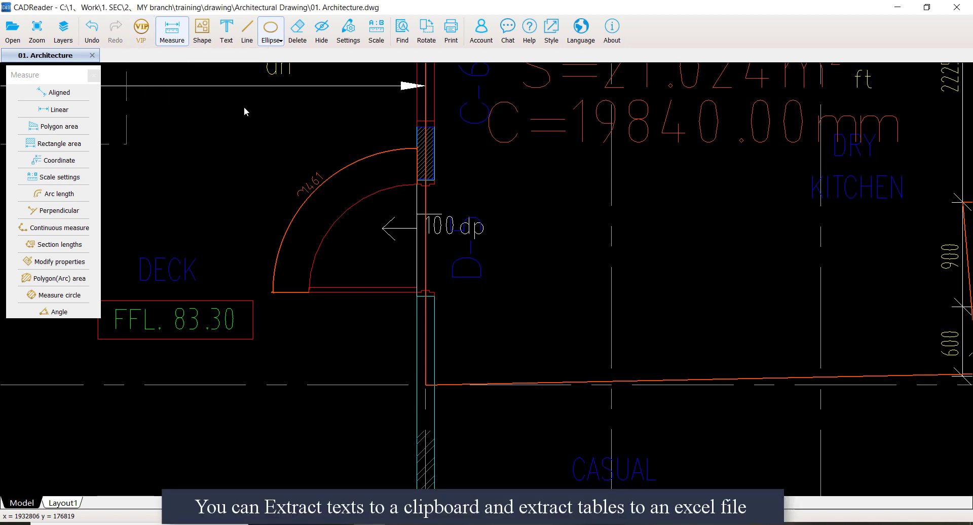
Extract the title-block text as copyable text, then close the Selected texts window
left_click_drag(533, 151, 624, 230)
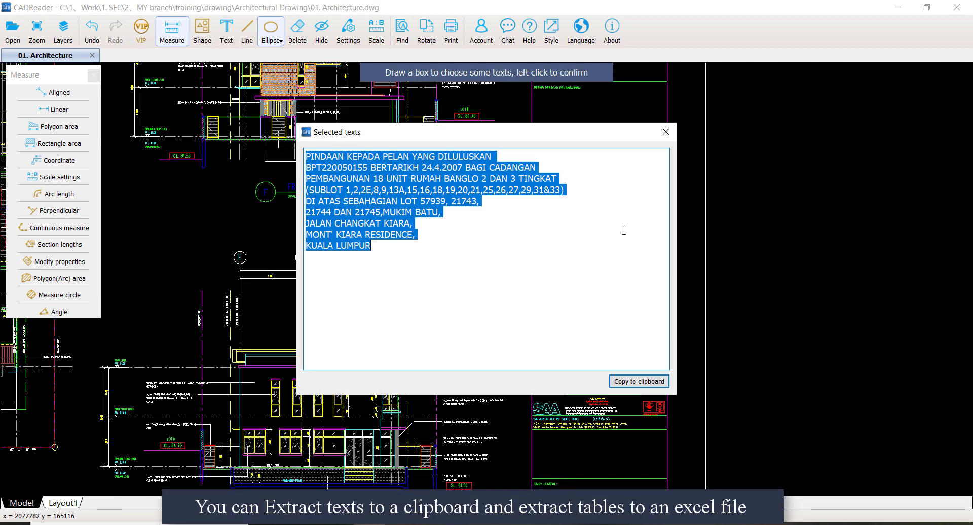
left_click(440, 208)
left_click_drag(440, 212, 305, 200)
left_click(533, 269)
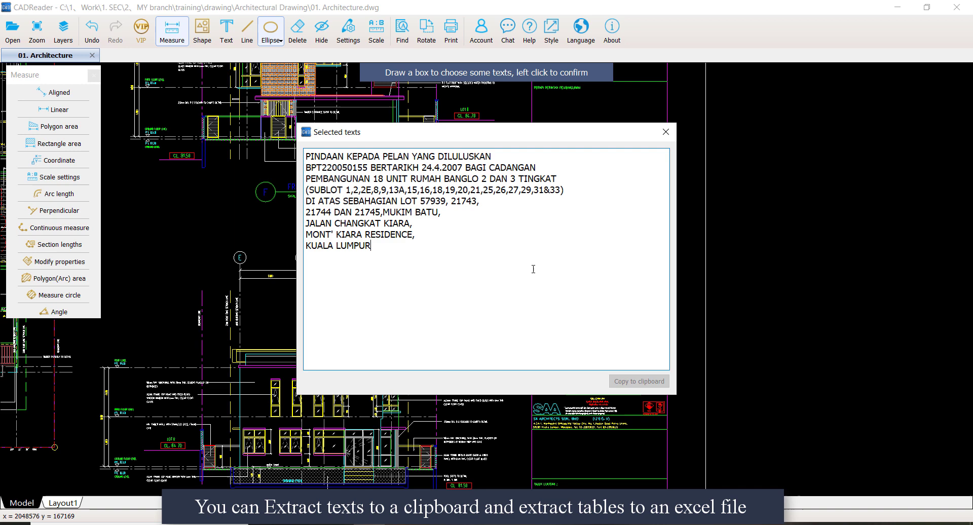
left_click(666, 131)
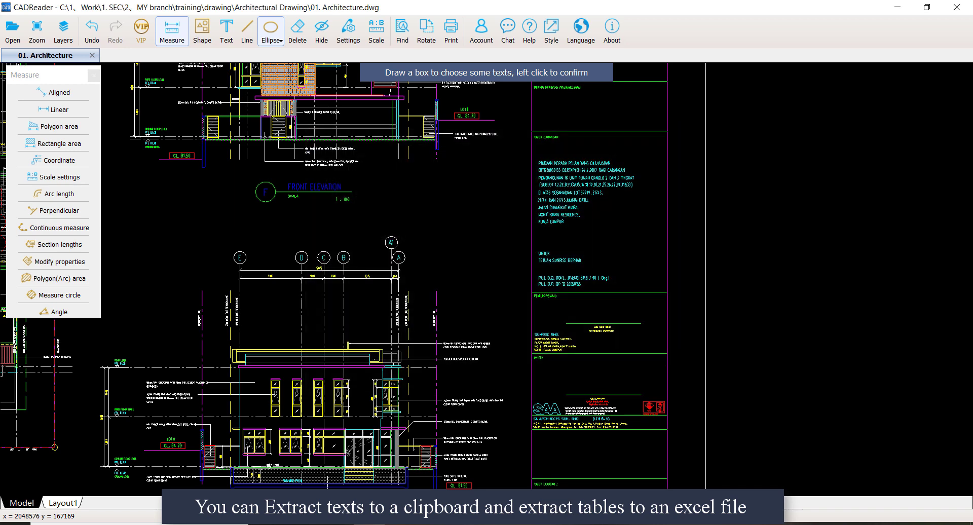
Extract the Win&Door table and save it as the spreadsheet ExtractTable.xls
left_click(145, 32)
left_click(163, 68)
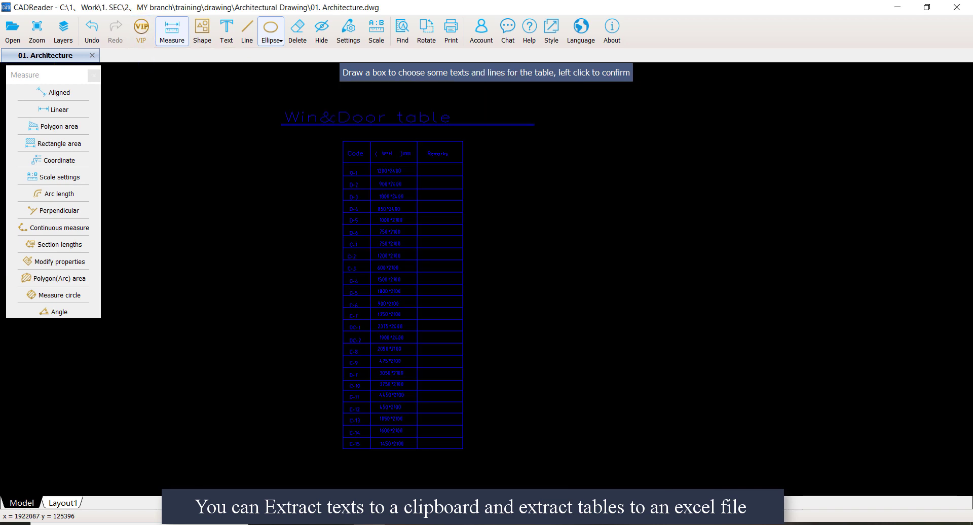
left_click_drag(322, 132, 500, 470)
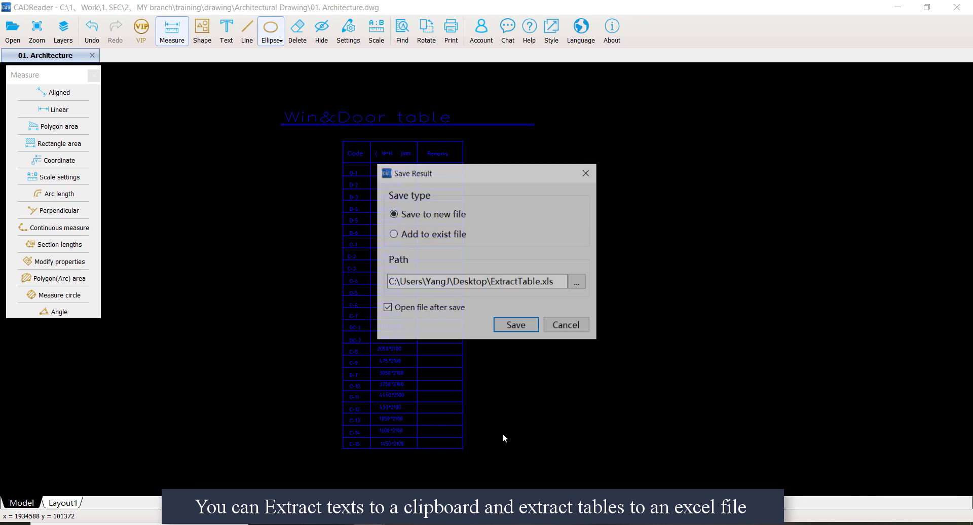
left_click(526, 326)
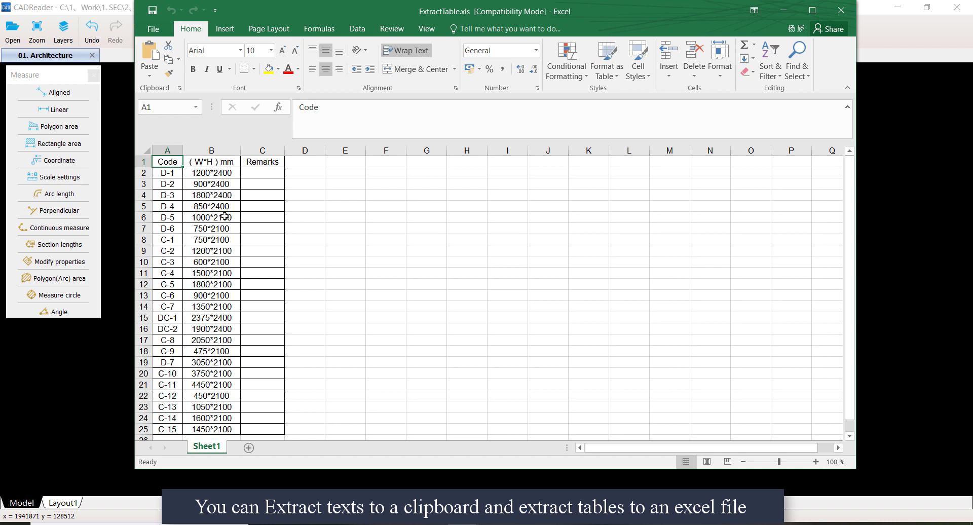
Scroll through ExtractTable.xls to check the Code, (W*H) mm and Remarks rows
scroll(225, 217, "down", 4)
scroll(223, 297, "up", 4)
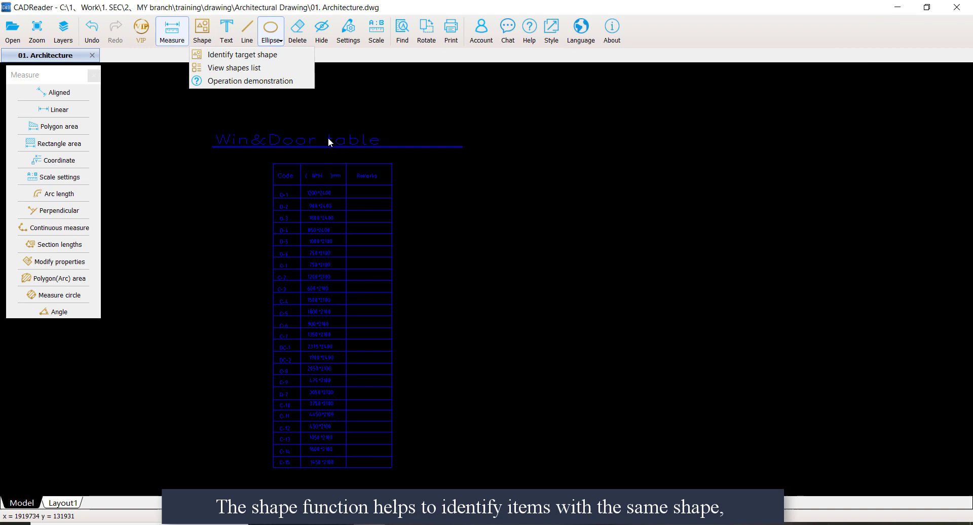
Box the toilet as the target shape, name it WC and search for matches
left_click(242, 54)
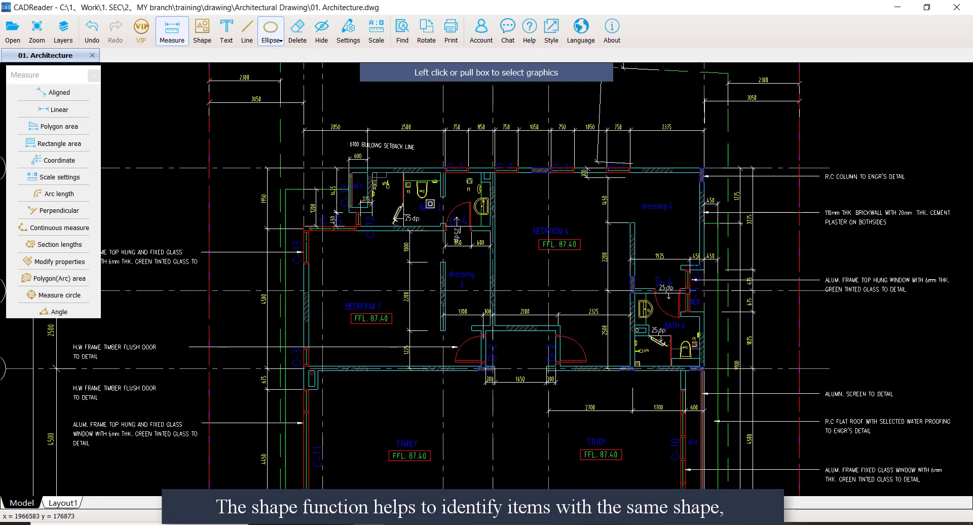
scroll(507, 253, "up", 4)
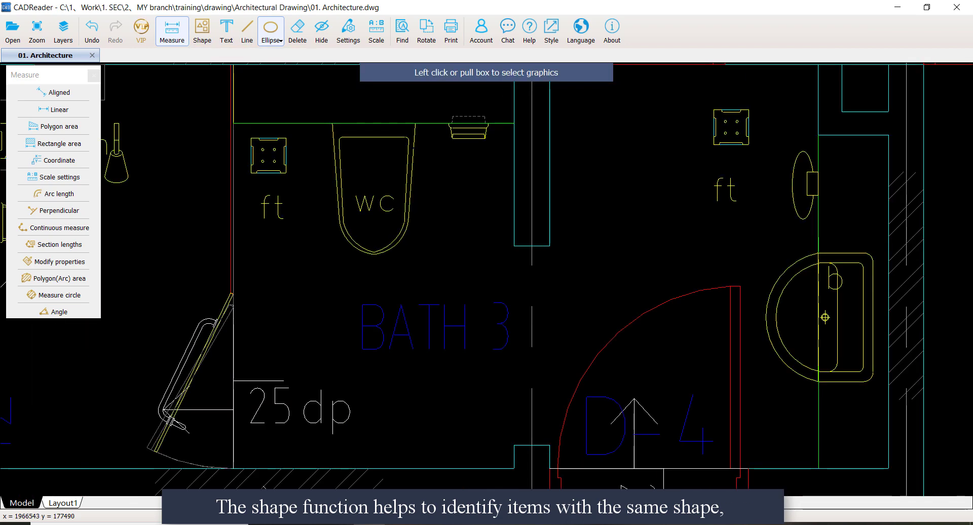
left_click_drag(317, 109, 438, 268)
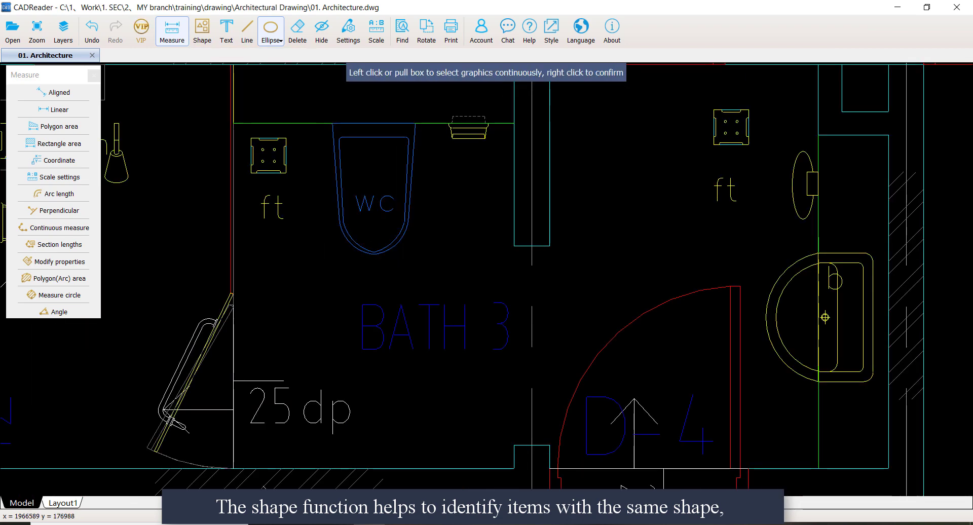
right_click(436, 265)
left_click(825, 318)
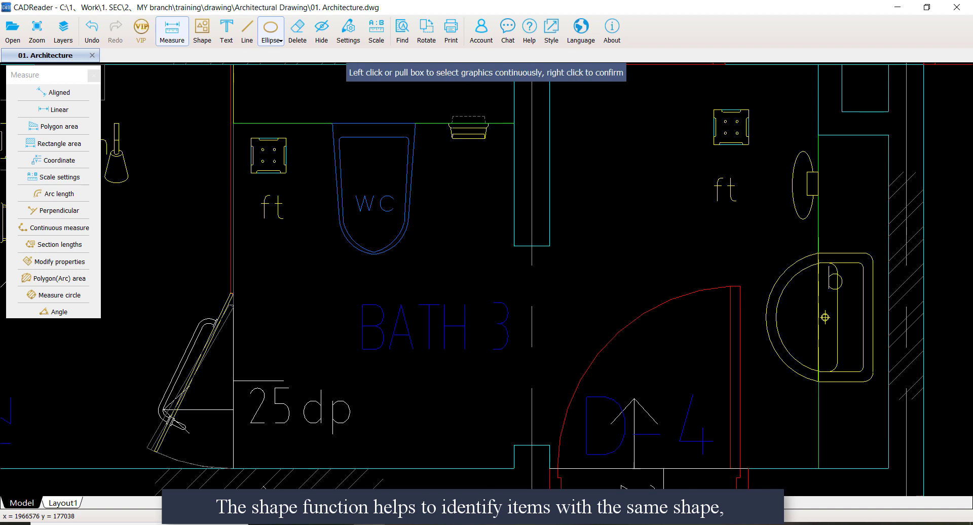
right_click(427, 250)
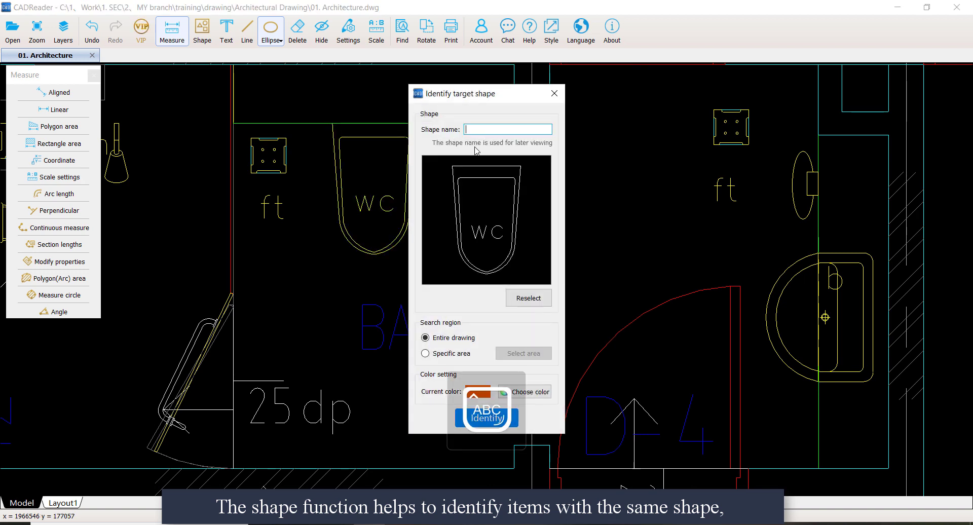
type("WC")
key("Return")
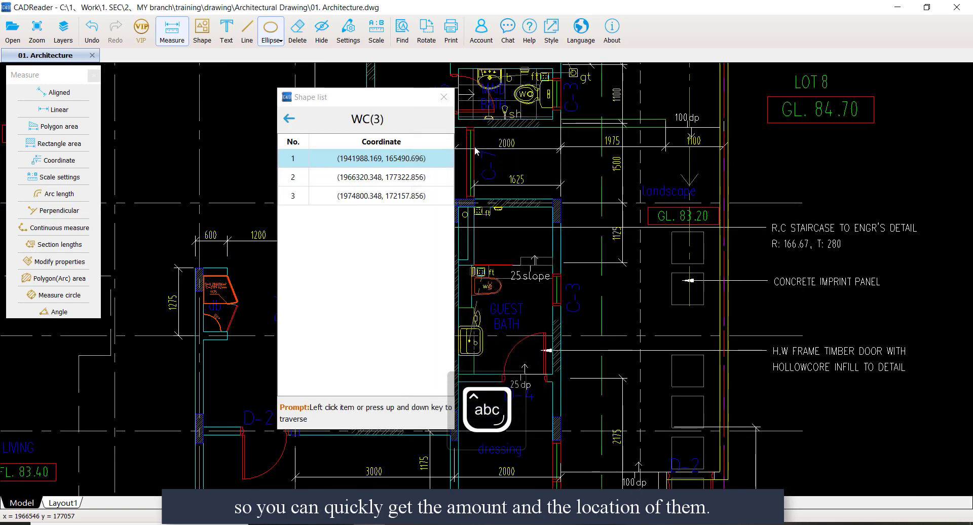
Step through the three WC matches in the shape list, then close it
left_click(430, 176)
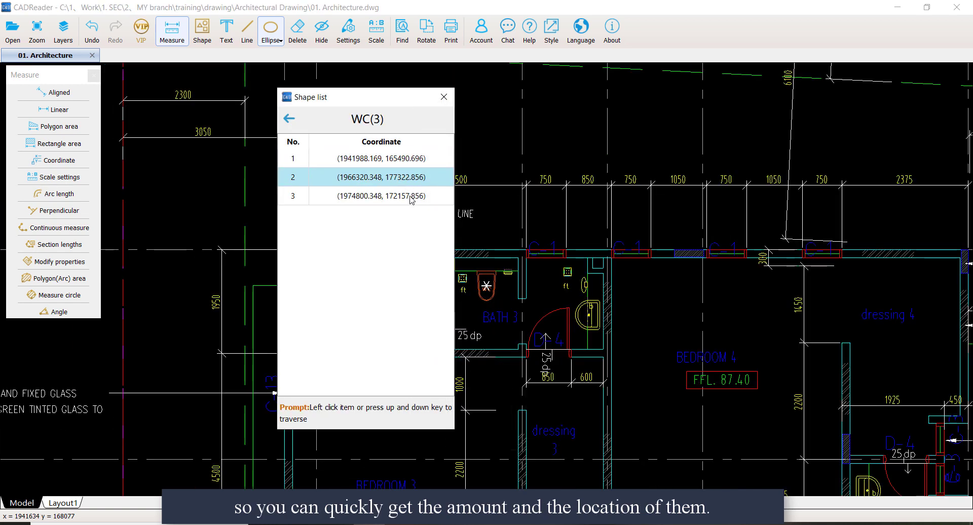
left_click(412, 197)
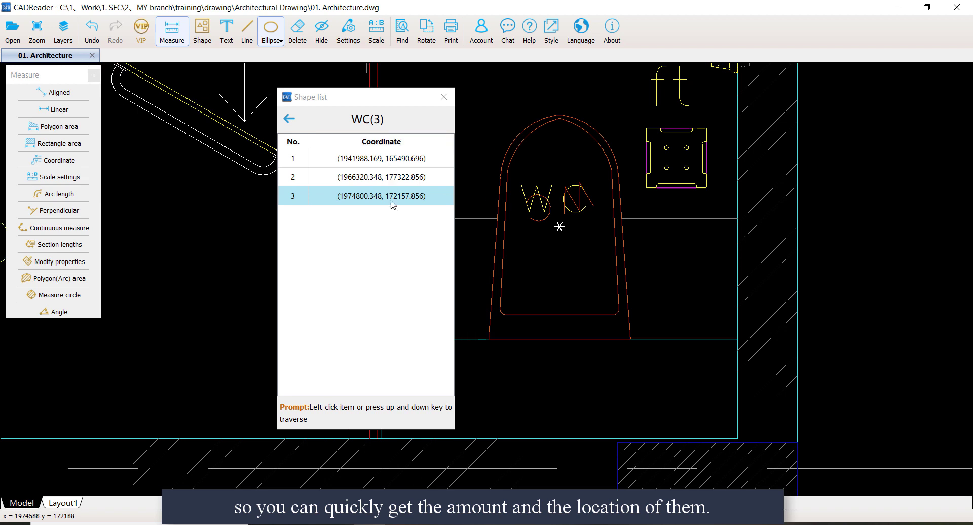
left_click(445, 97)
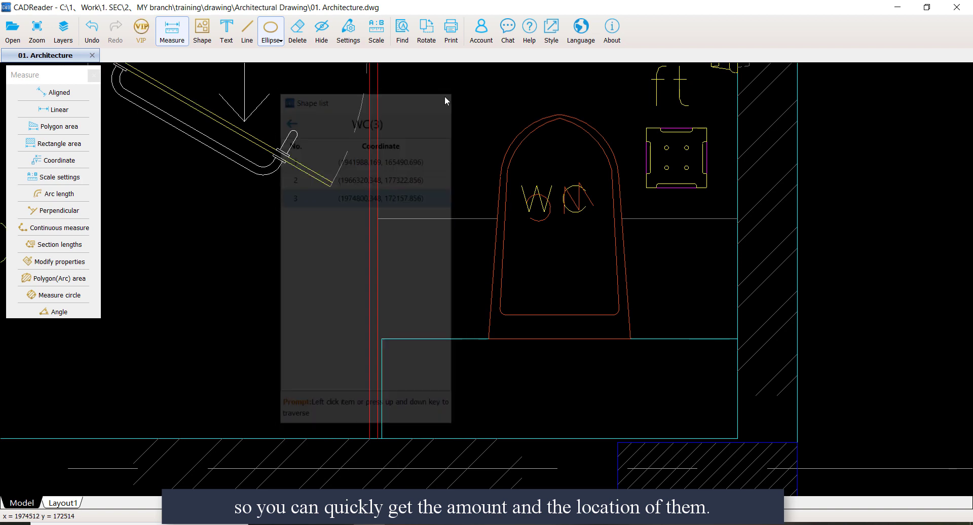
Preview the print in black and white, limited to a box around the ground floor plan
left_click(455, 36)
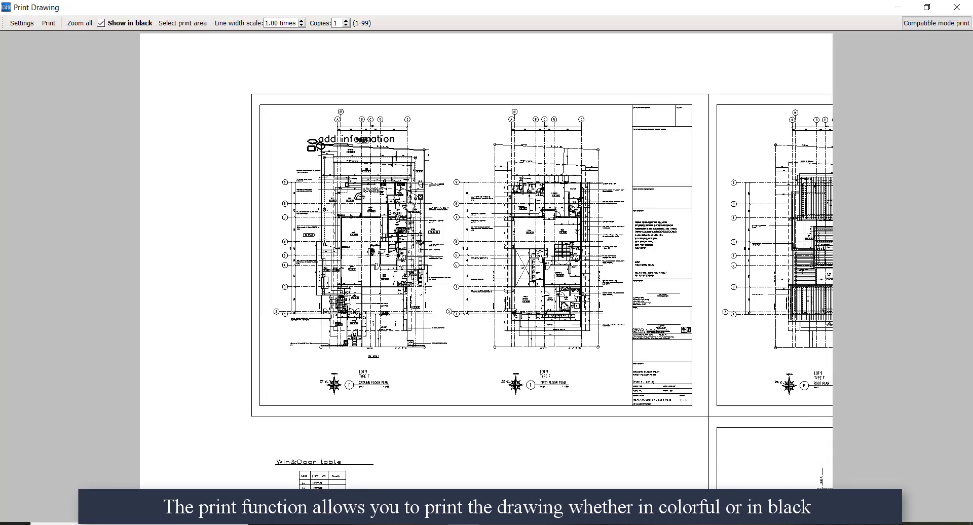
left_click(101, 23)
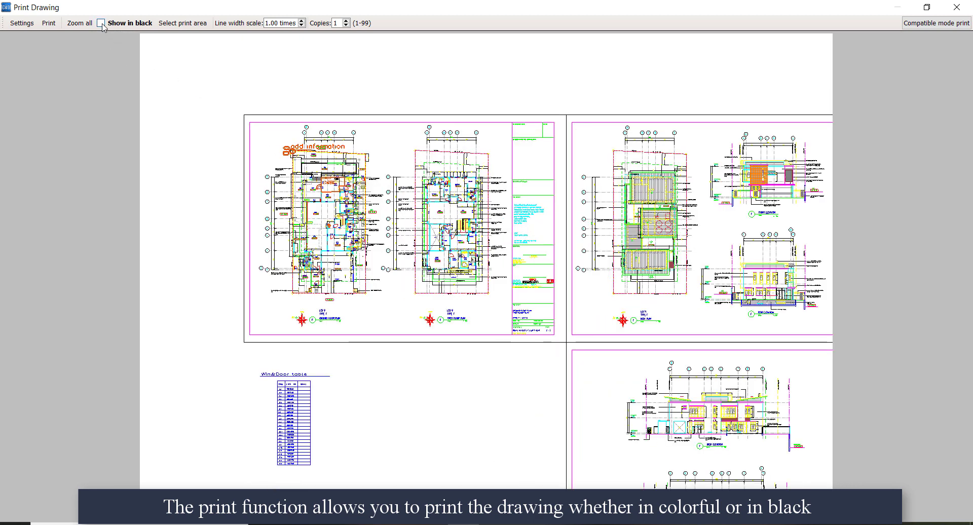
left_click(101, 23)
left_click(191, 24)
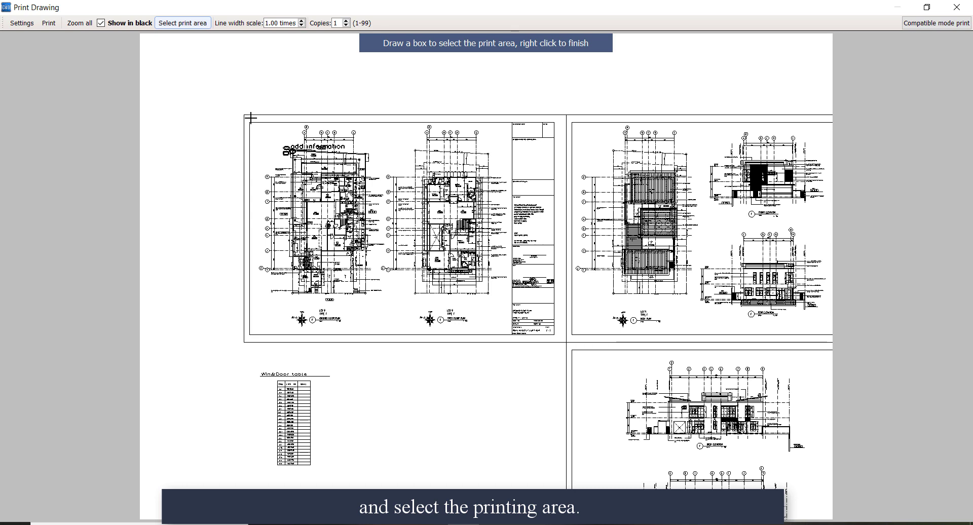
mouse_move(251, 117)
left_mouse_down()
mouse_move(345, 150)
mouse_move(389, 251)
mouse_move(398, 339)
mouse_move(389, 335)
left_mouse_up()
scroll(321, 291, "down", 2)
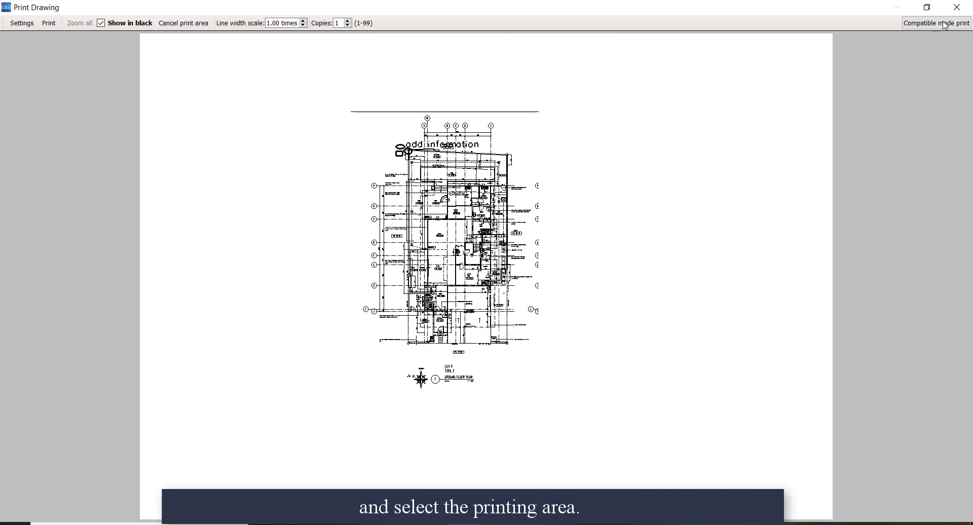
Export the drawing with its comments as the package 01. Architecture.crp
left_click(957, 7)
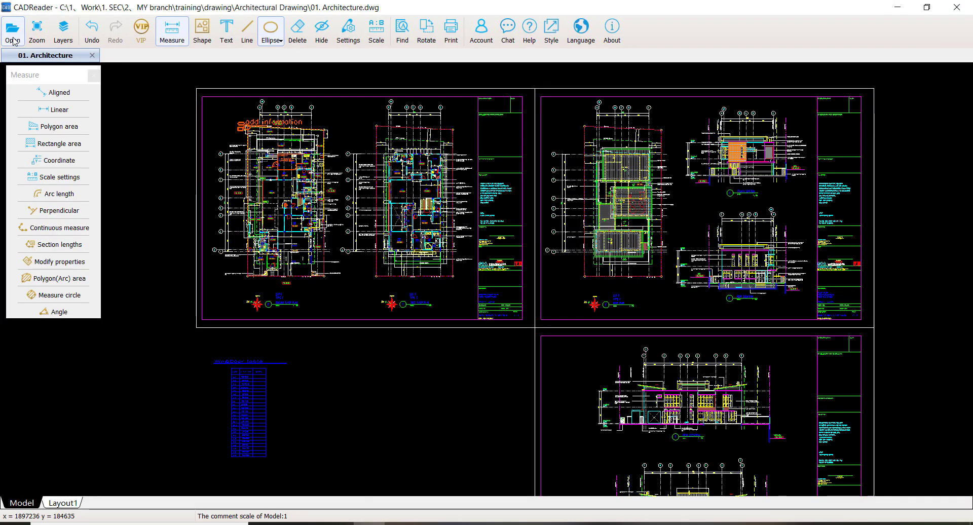
left_click(13, 30)
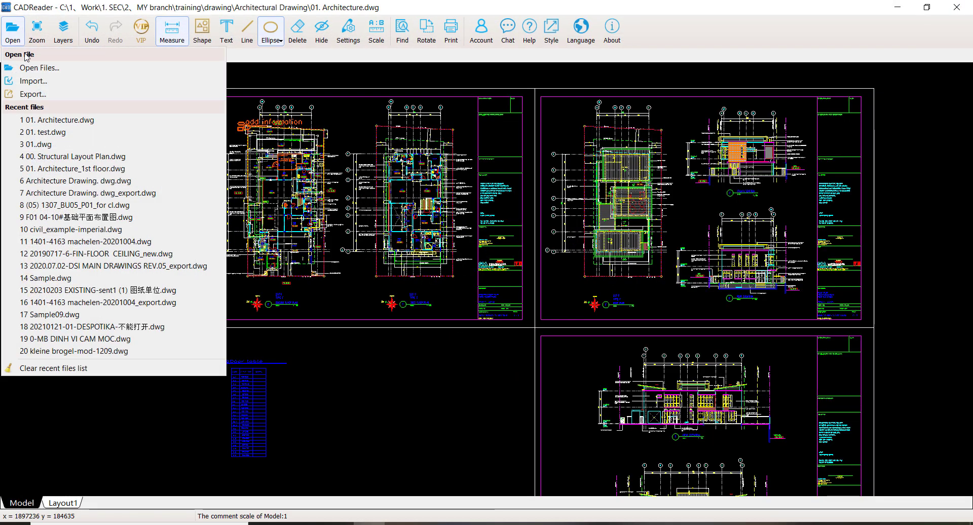
left_click(65, 97)
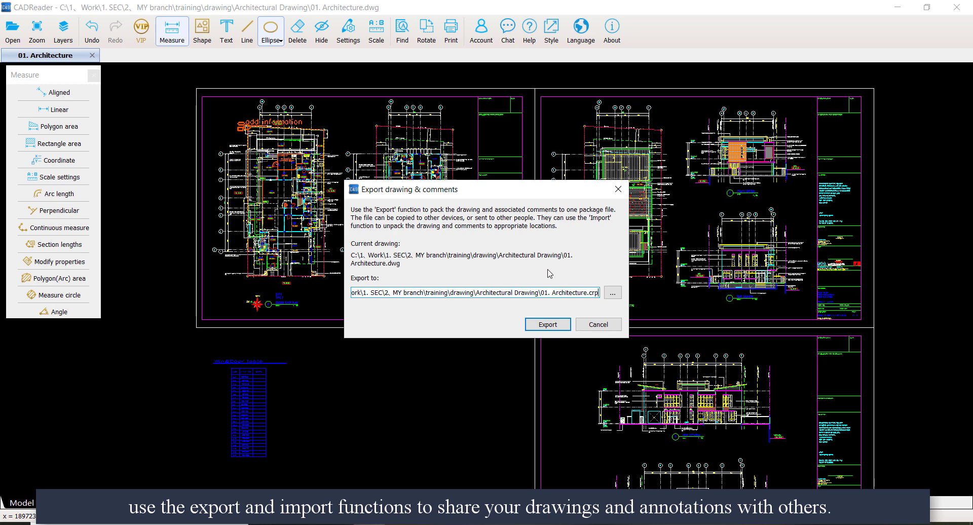
left_click(560, 327)
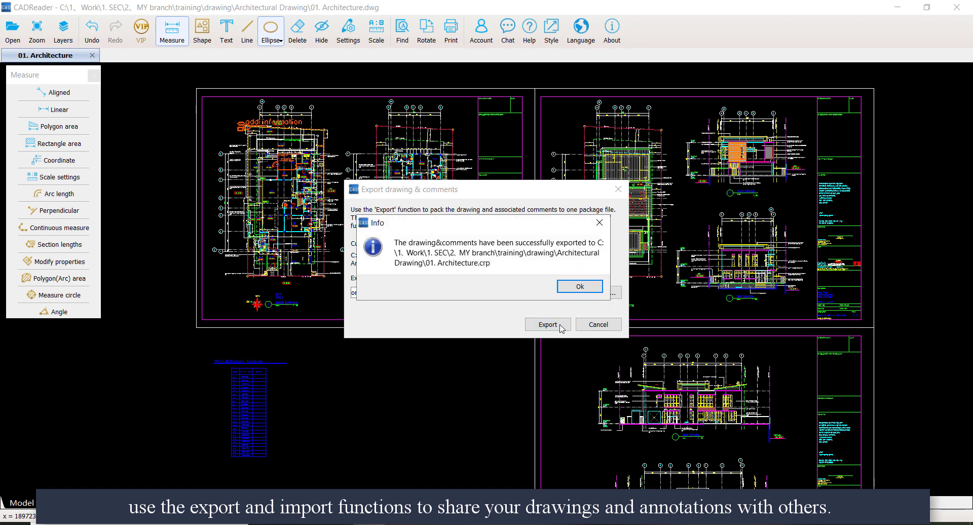
Dismiss the export success message
left_click(578, 287)
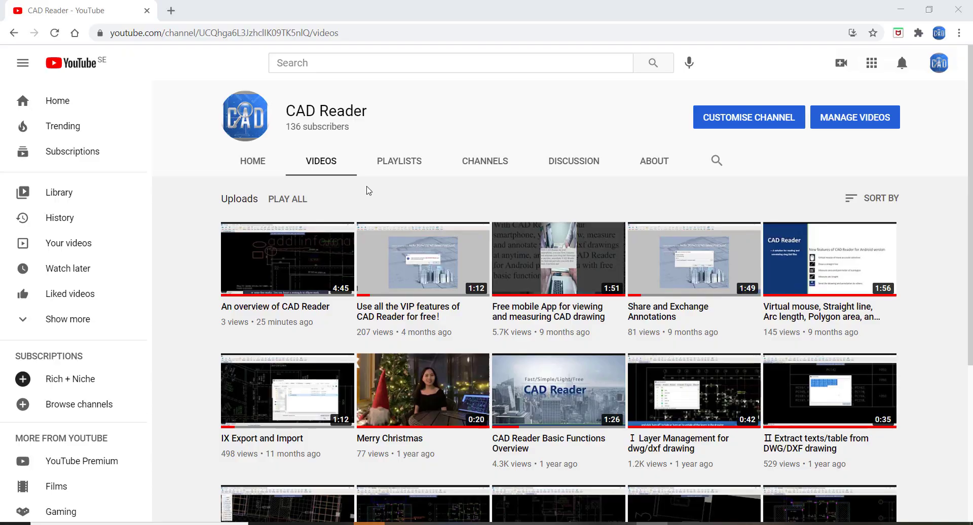